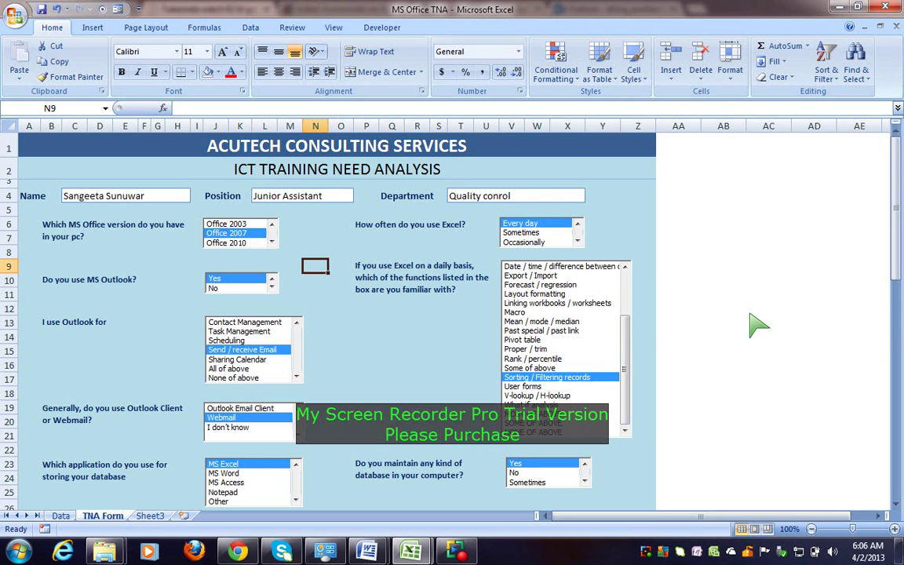
Check in the Excel options that the Developer tab is set to show in the ribbon.
click(771, 366)
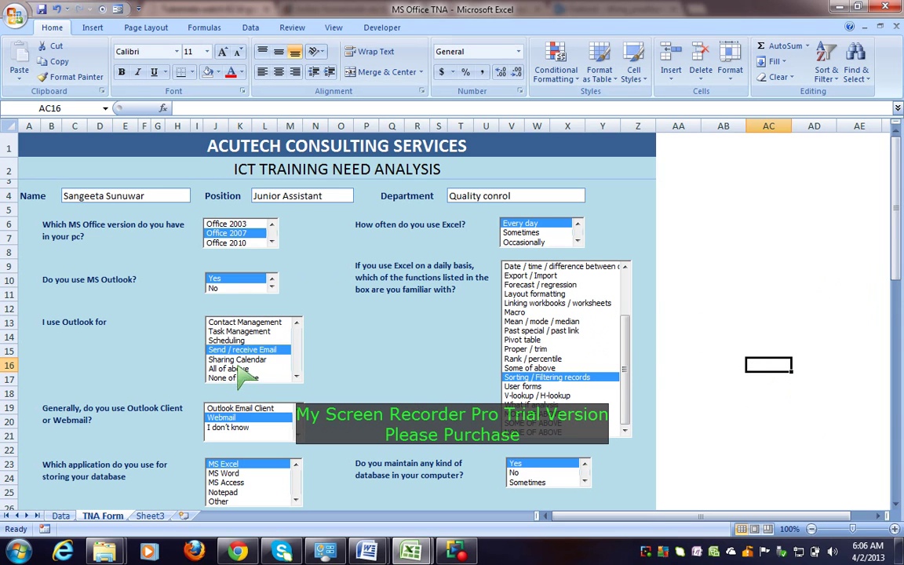
click(342, 352)
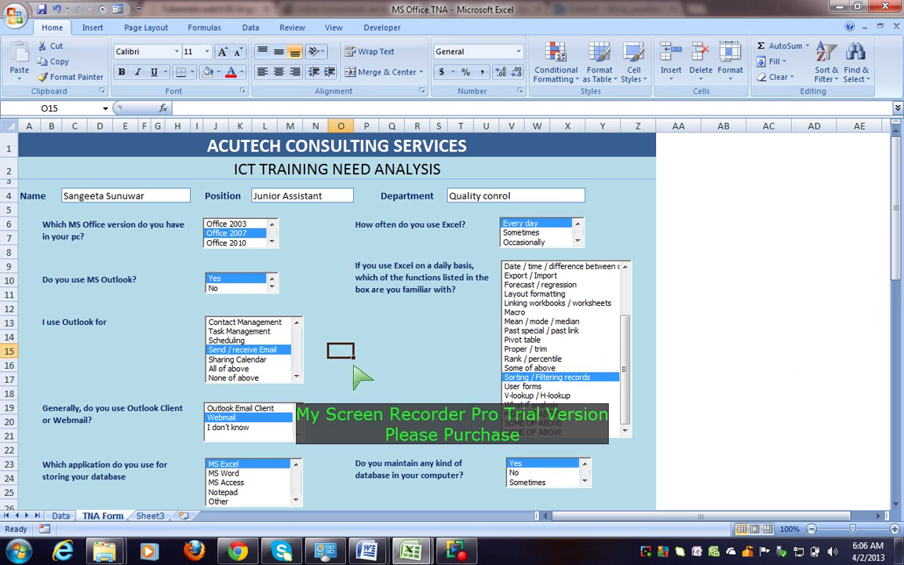
click(385, 30)
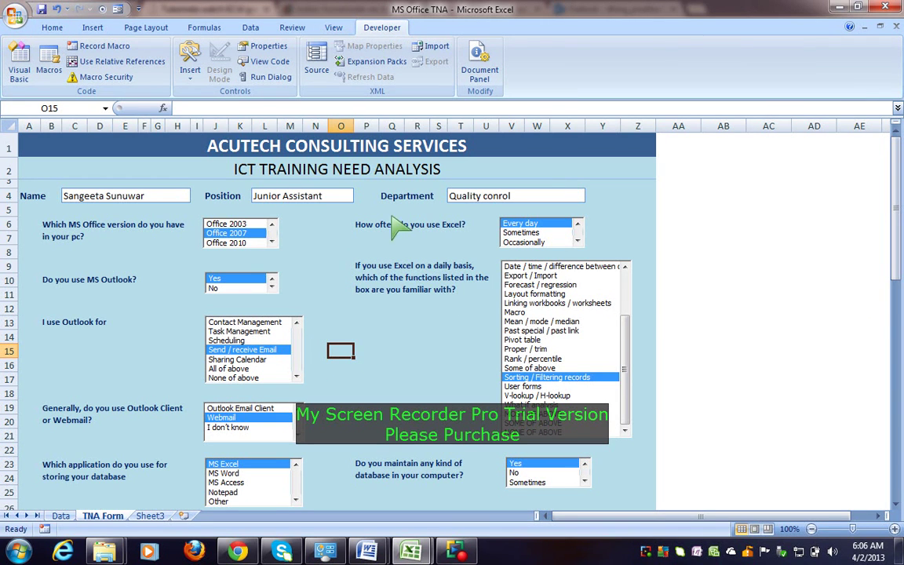
click(765, 336)
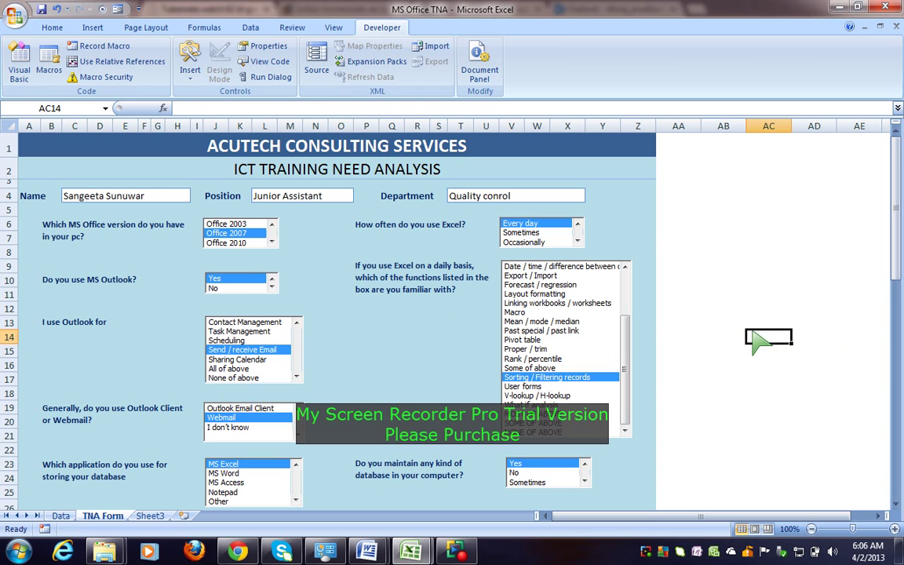
click(15, 16)
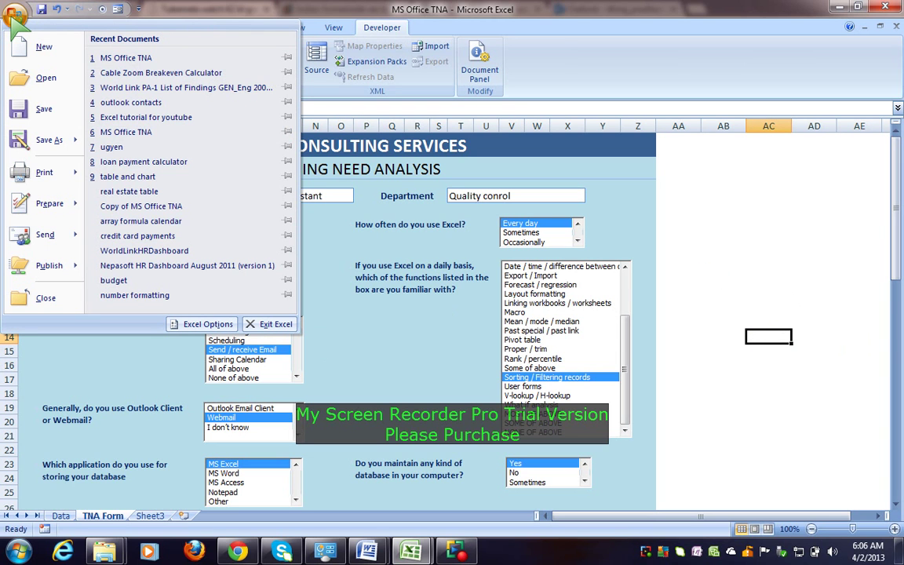
click(202, 324)
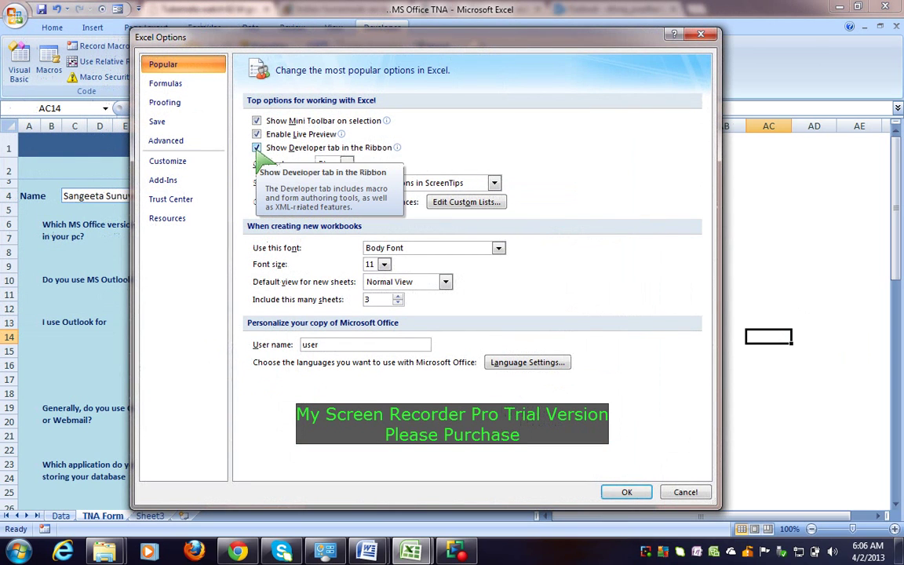
click(635, 495)
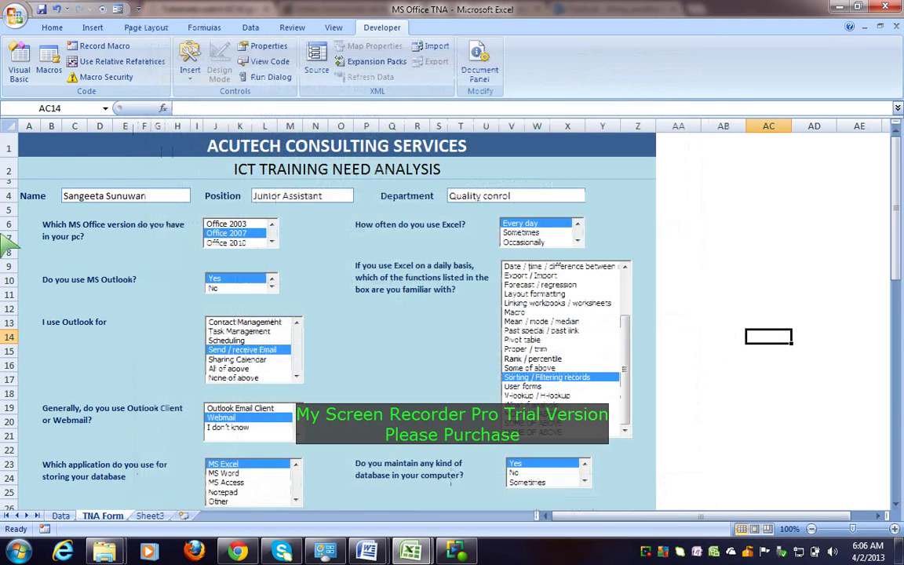
click(667, 408)
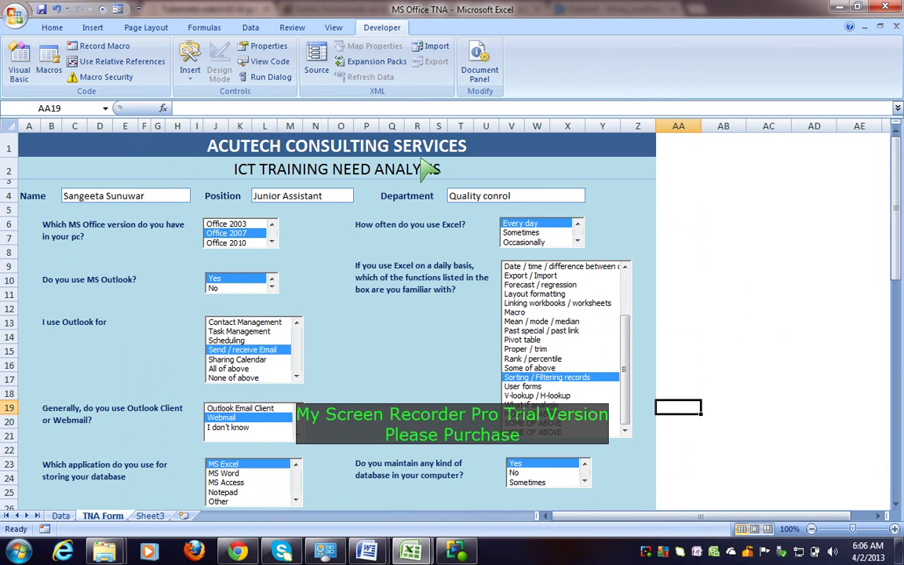
Clear the Name, Position and Department entries in row 4 of the TNA Form.
click(168, 197)
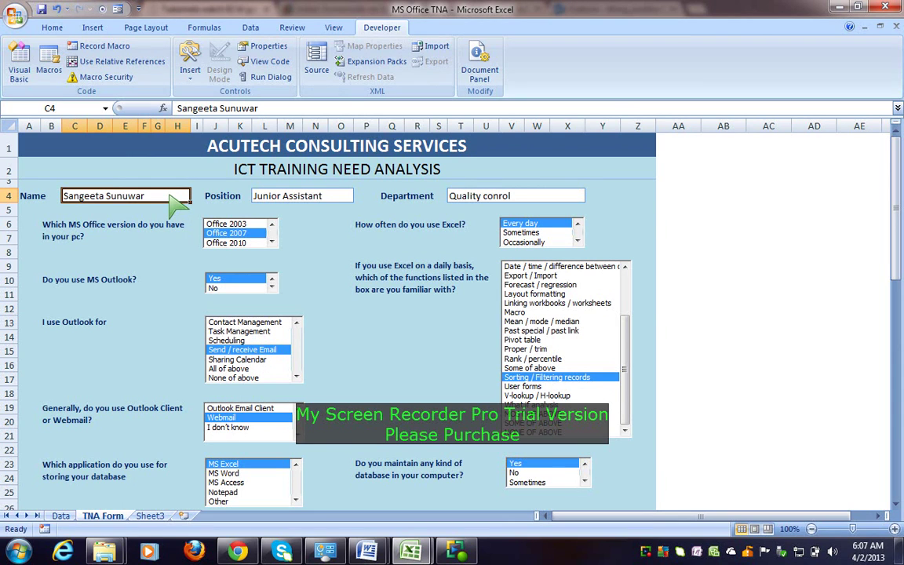
key(Delete)
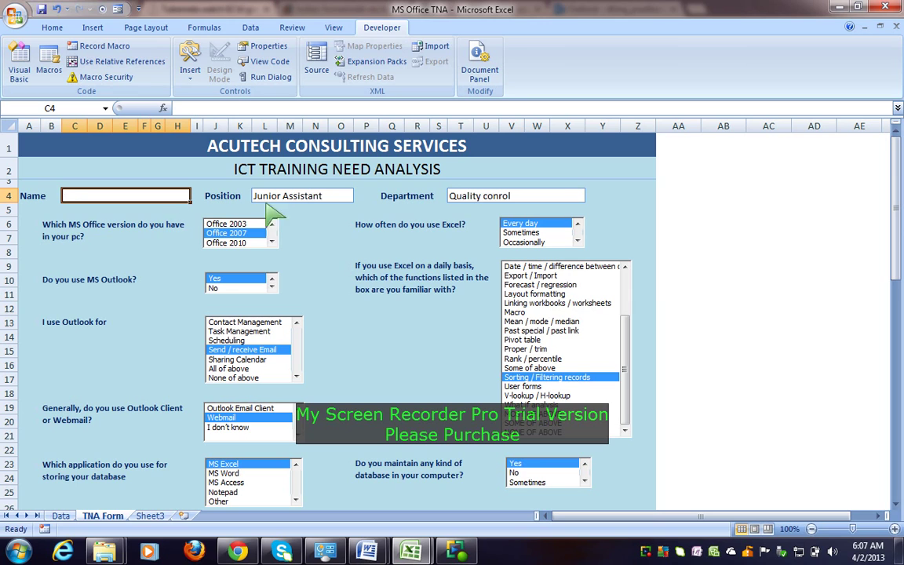
click(299, 200)
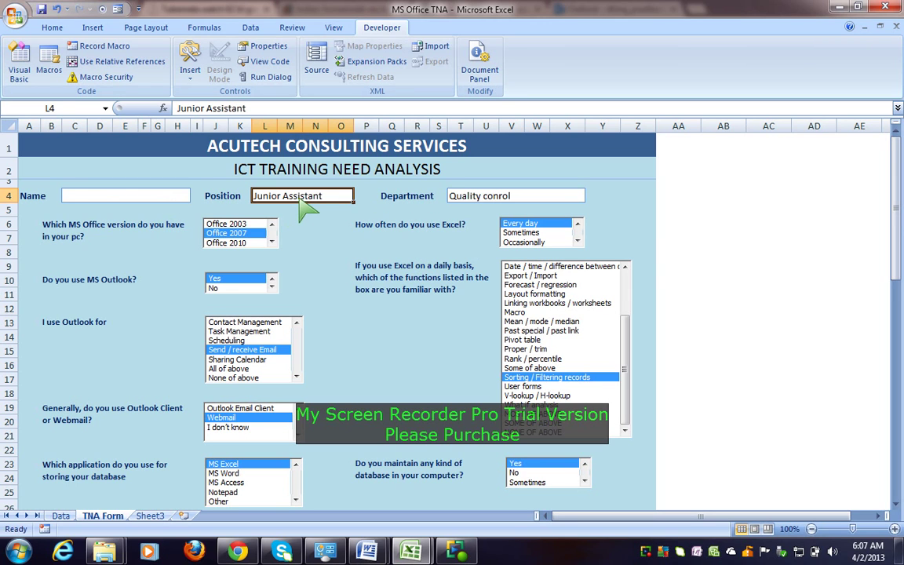
key(Delete)
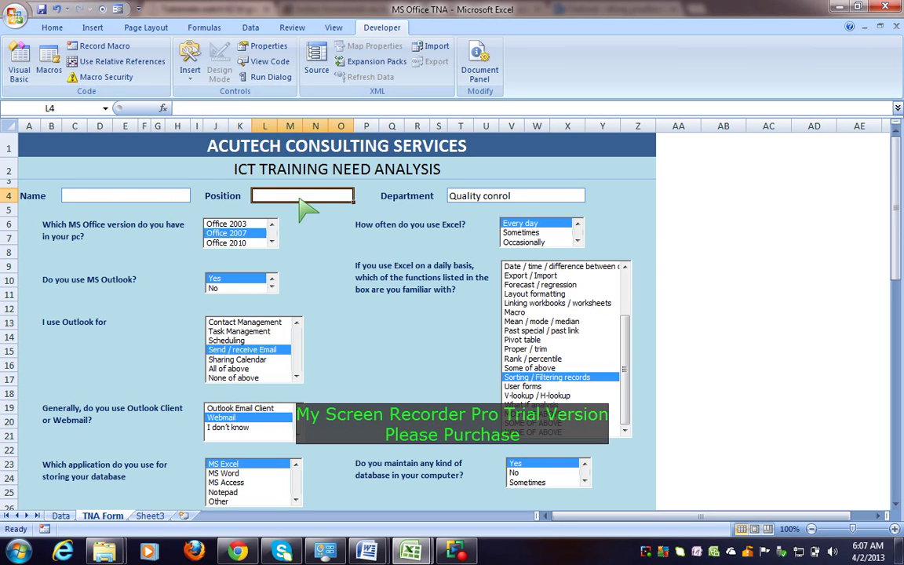
click(515, 201)
key(Delete)
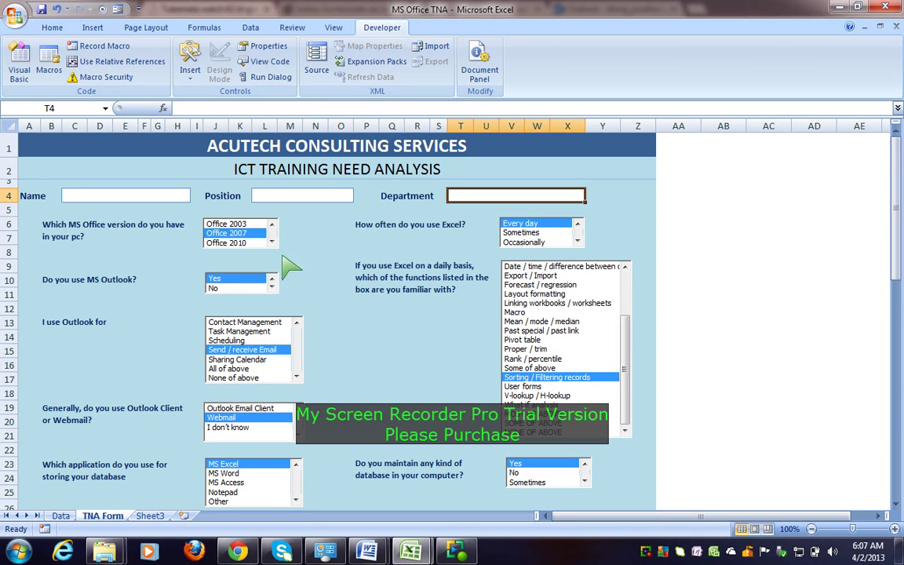
click(366, 365)
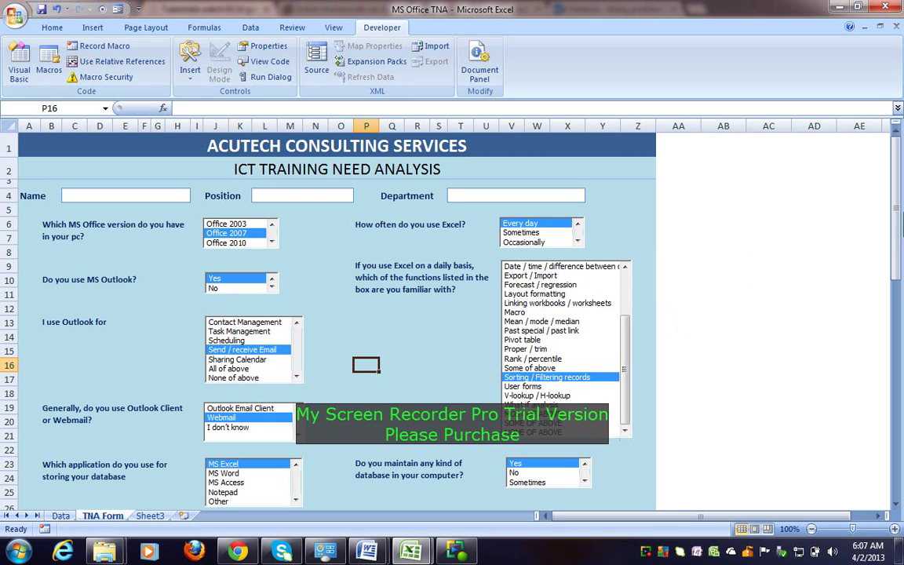
Review the Excel functions list and the Answers table, and inspect the formula in the first Training Modules cell.
drag(897, 236, 897, 276)
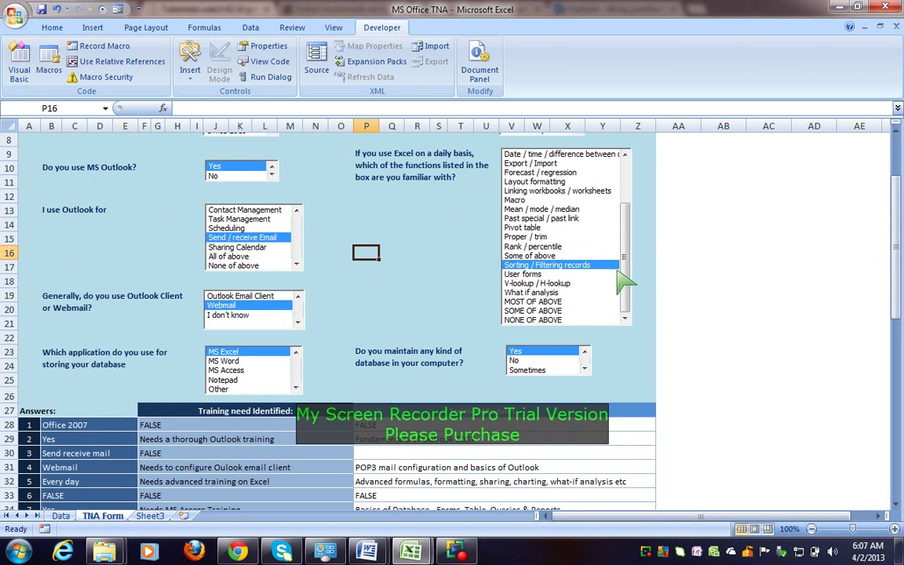
drag(628, 278, 565, 145)
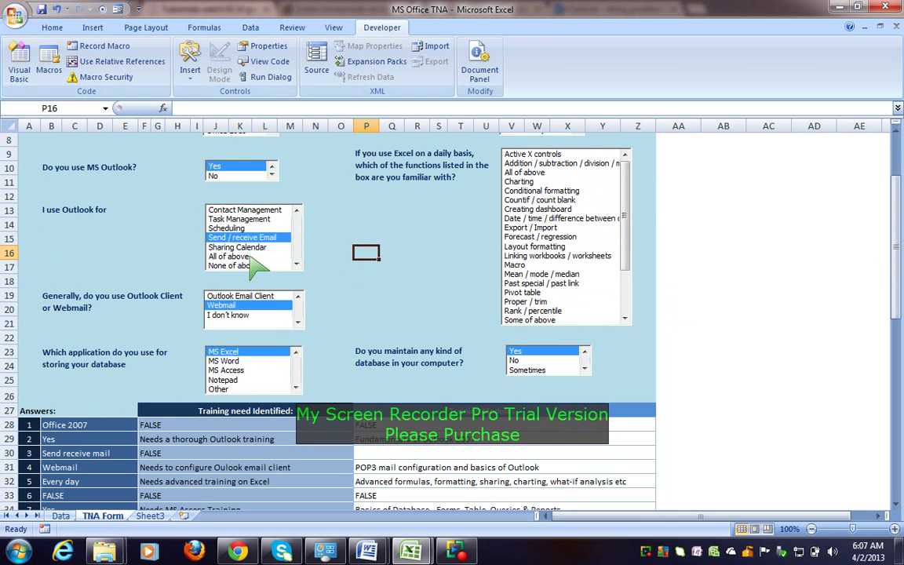
drag(900, 306, 895, 330)
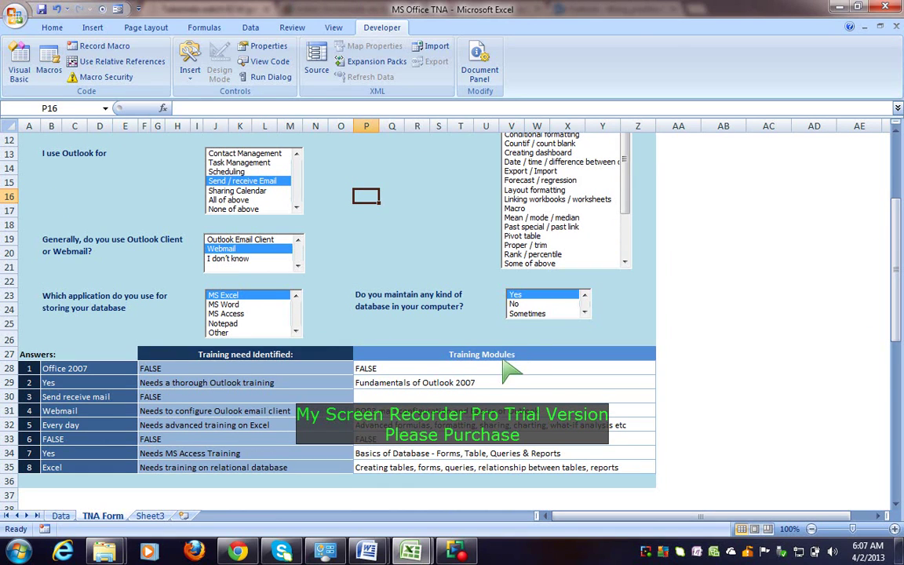
click(395, 370)
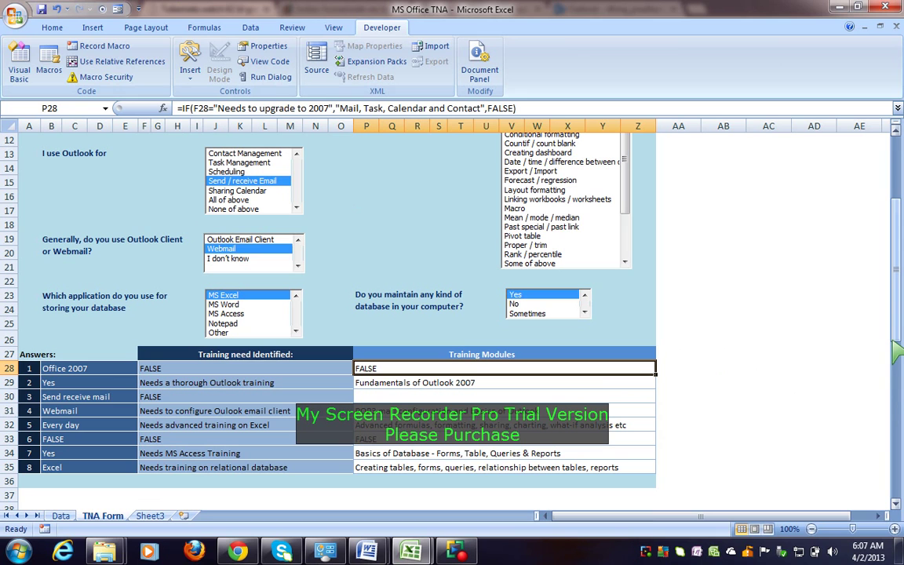
Browse the available Financial and Logical functions in the function library.
click(203, 30)
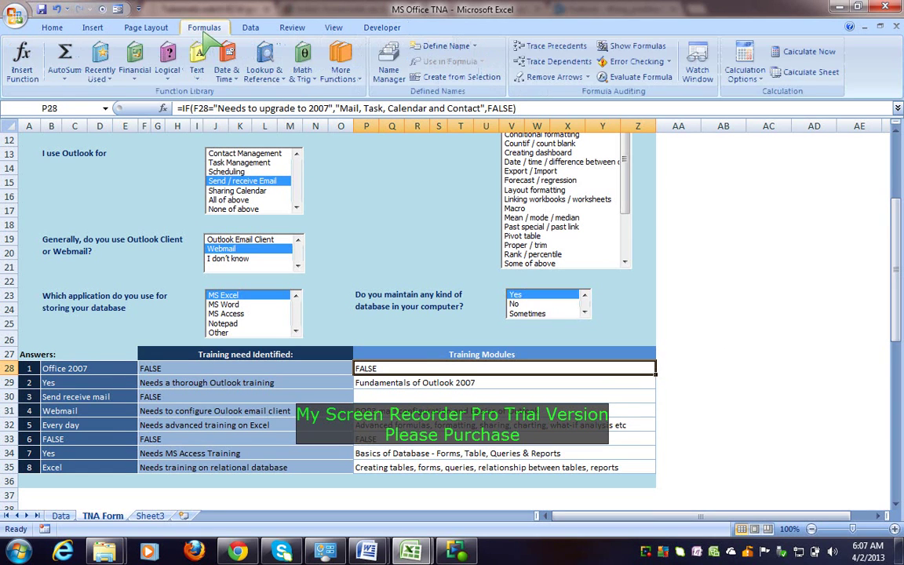
click(135, 71)
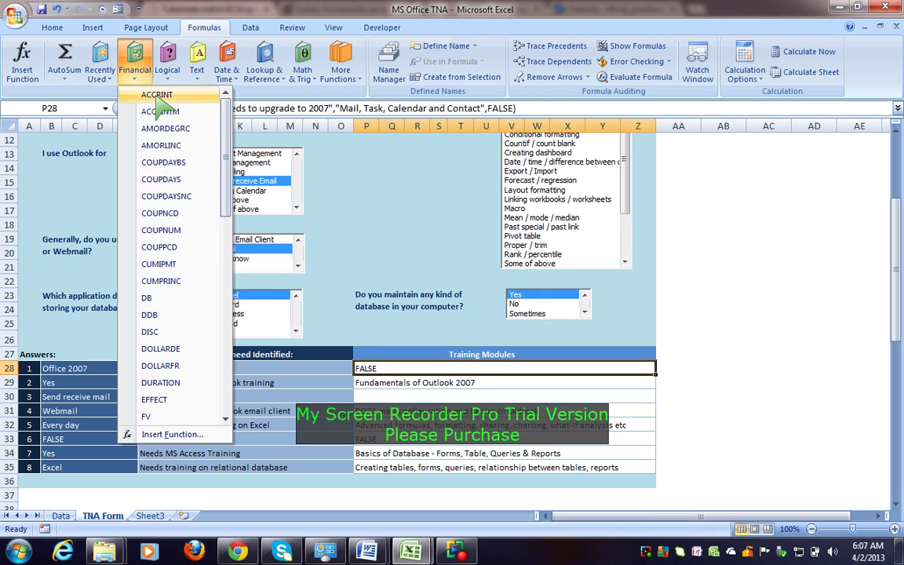
drag(223, 148, 216, 118)
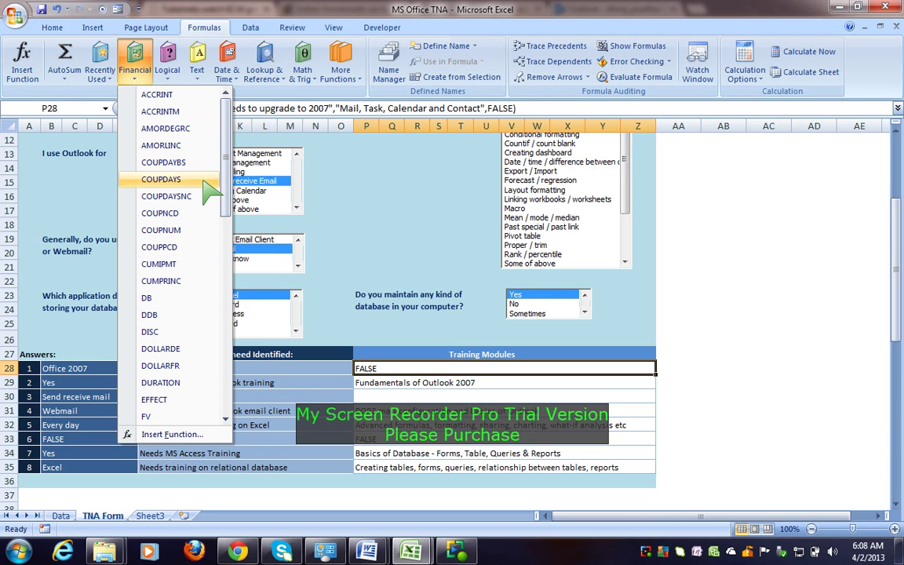
click(179, 75)
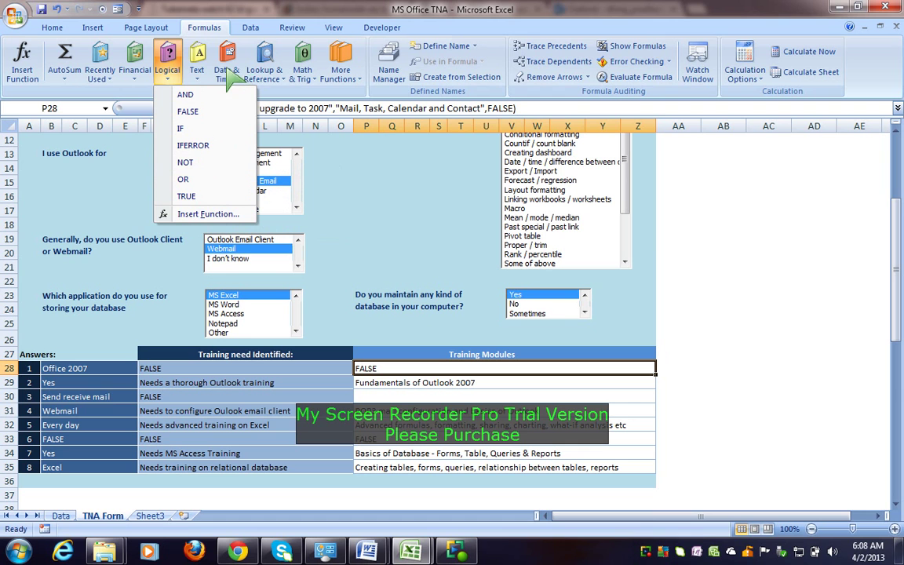
click(682, 309)
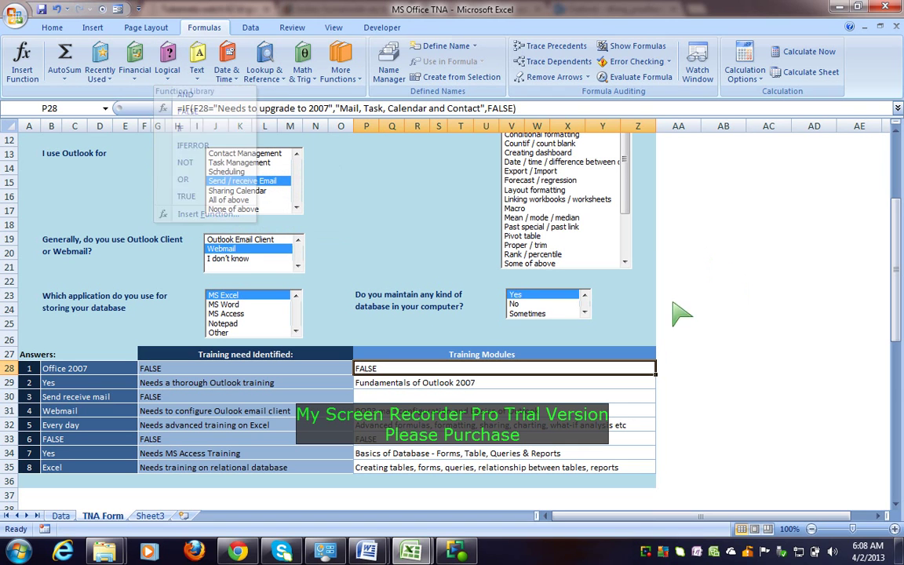
Set the MS Office version answer to Office 2003 and check its row in the Answers table.
drag(896, 298, 899, 228)
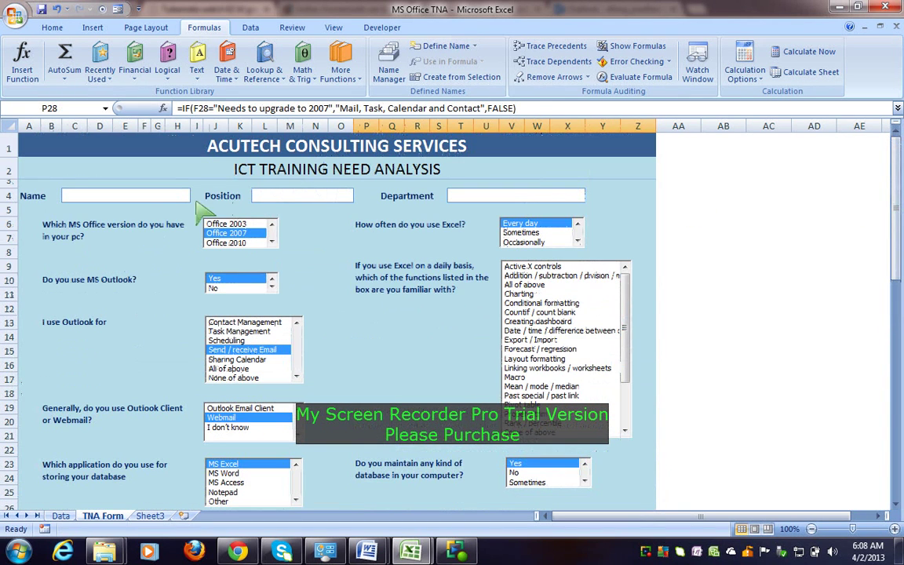
click(165, 199)
click(275, 198)
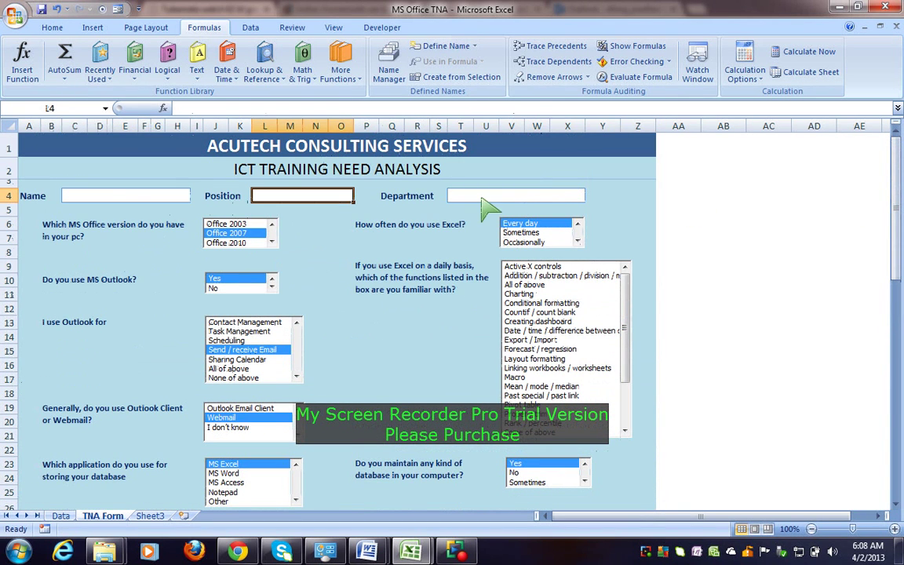
click(64, 240)
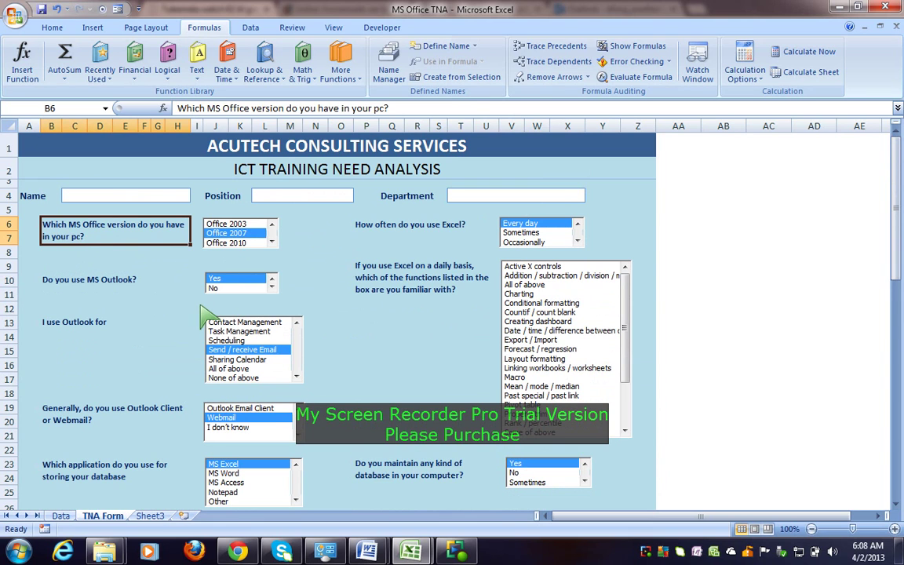
click(227, 224)
click(227, 233)
click(229, 242)
click(239, 224)
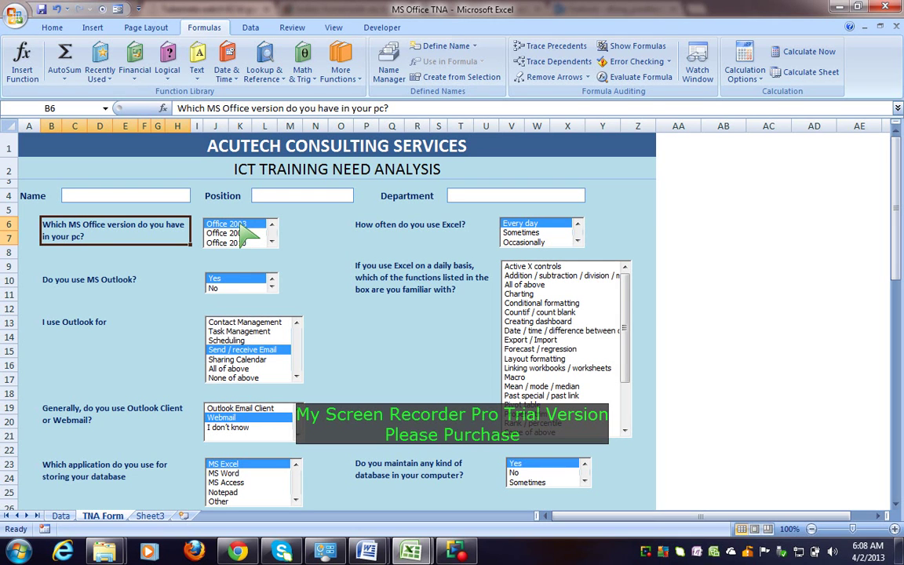
drag(901, 211, 899, 289)
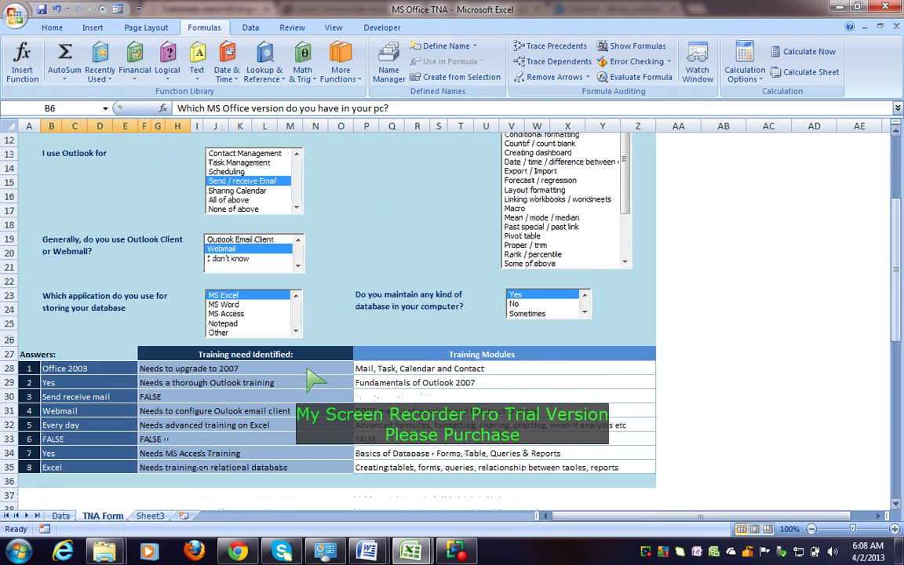
drag(894, 255, 894, 212)
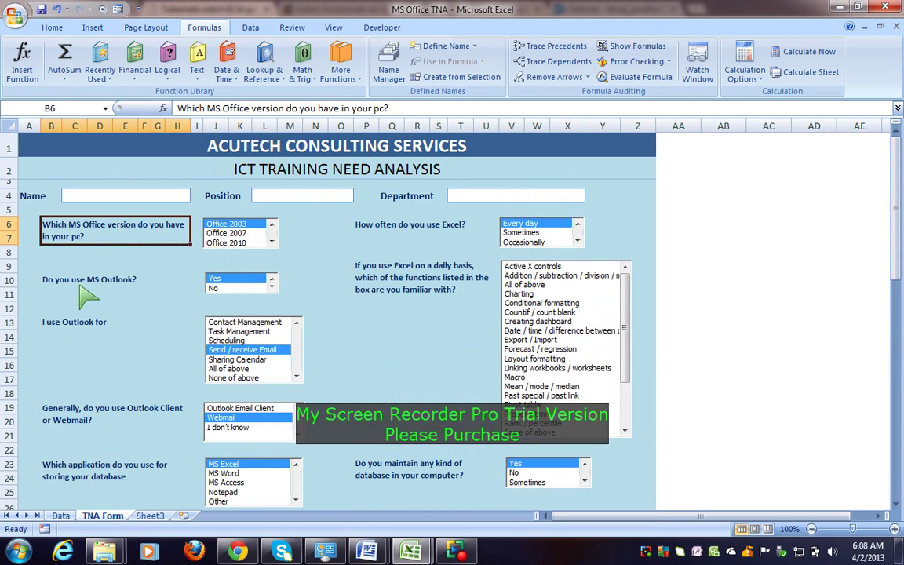
Toggle the MS Outlook usage answer between No and Yes, finishing on Yes.
click(222, 288)
click(222, 279)
click(222, 288)
click(223, 279)
click(225, 288)
click(225, 279)
click(226, 288)
click(225, 280)
Try Outlook Email Client as the mail answer and MS Word as the database application, checking the Answers table.
scroll(806, 243, down, 2)
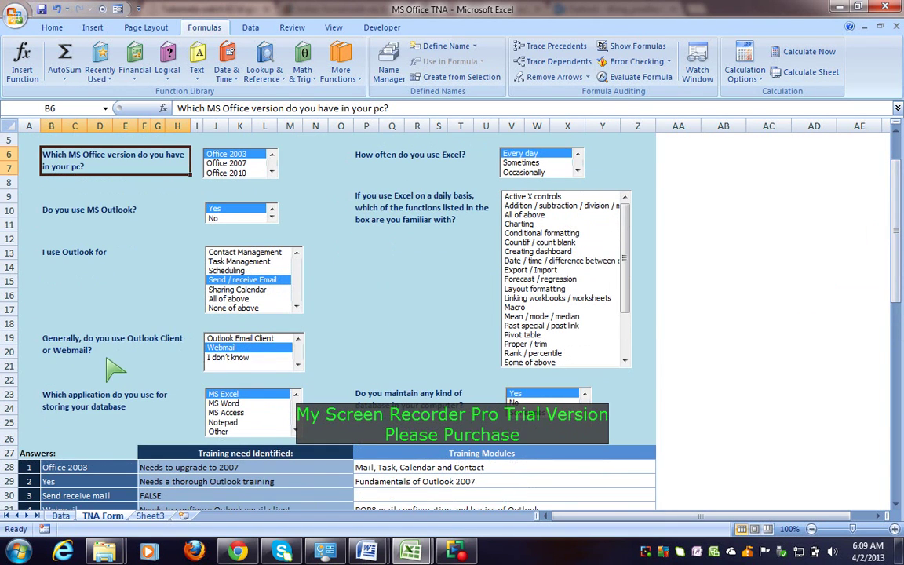
click(235, 339)
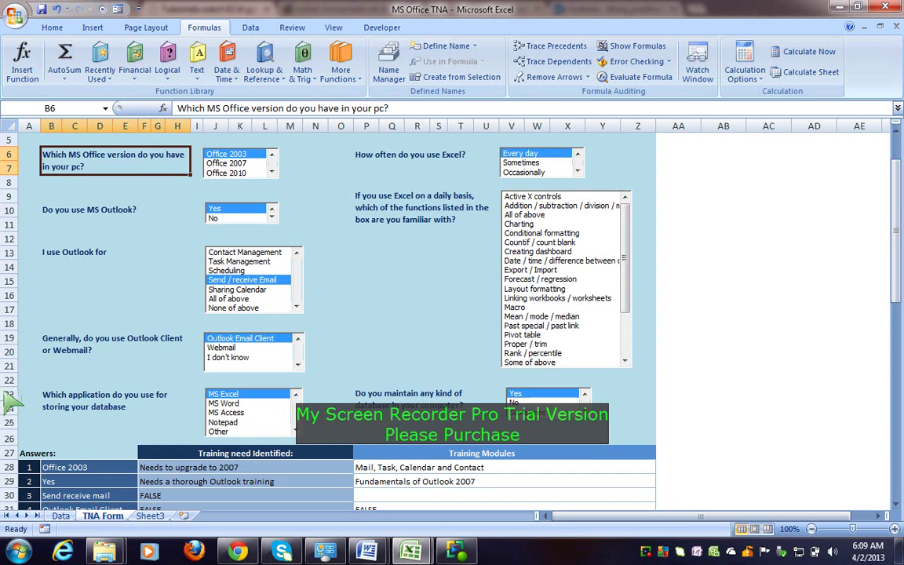
scroll(474, 287, up, 2)
scroll(475, 286, down, 4)
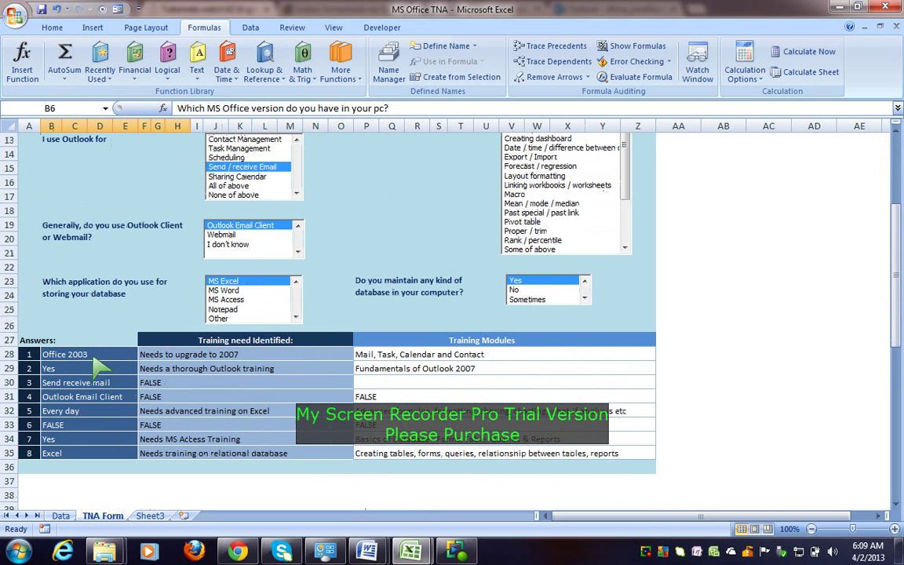
mouse_move(223, 282)
mouse_down()
mouse_move(227, 316)
mouse_move(232, 284)
mouse_up()
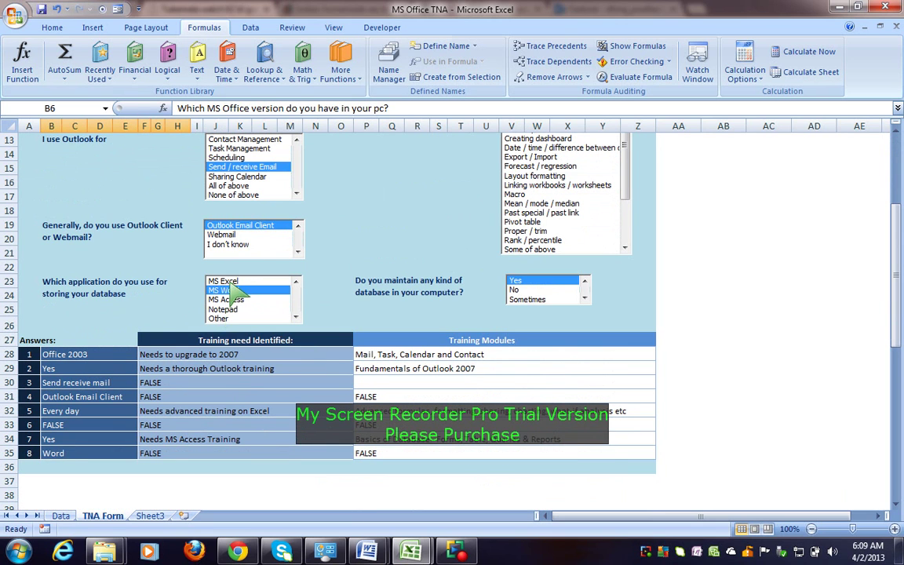
Answer Webmail for mail access, Sharing Calendar for Outlook use and MS Excel for database storage, and review the Answers table.
click(232, 244)
click(226, 234)
mouse_move(233, 174)
mouse_down()
mouse_move(236, 186)
mouse_move(235, 176)
mouse_up()
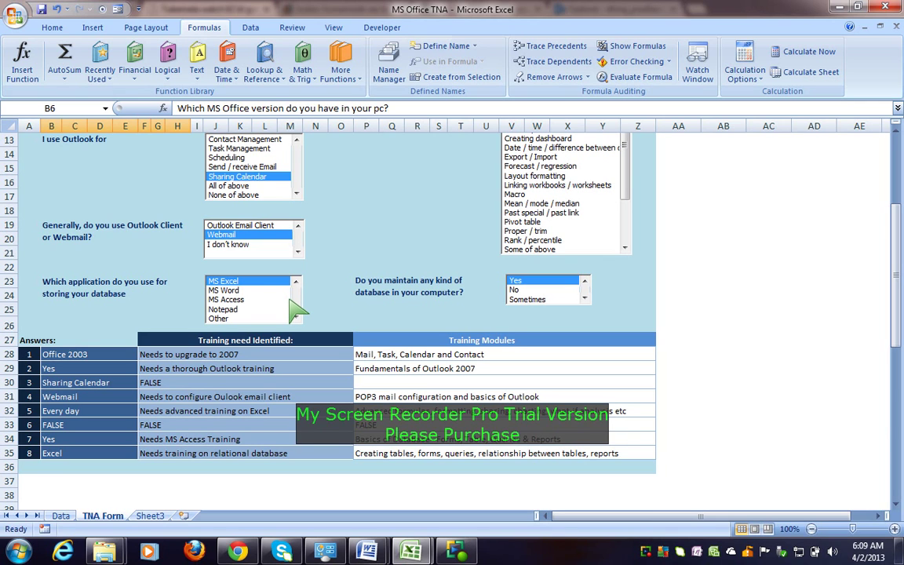
mouse_move(895, 300)
mouse_down()
mouse_move(895, 235)
mouse_move(899, 281)
mouse_up()
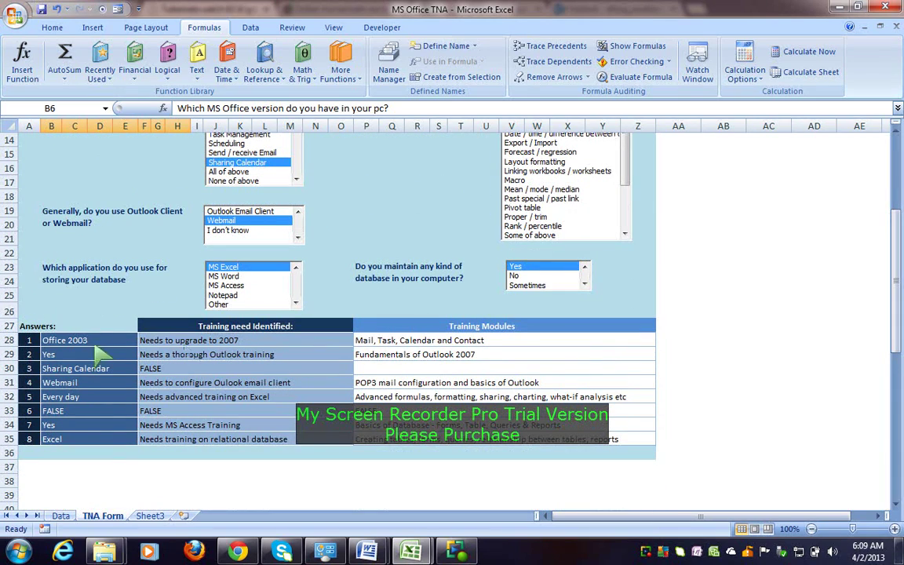
Switch the MS Office version answer to Office 2007 and back to Office 2003, comparing the first row of the Answers table.
drag(895, 302, 897, 295)
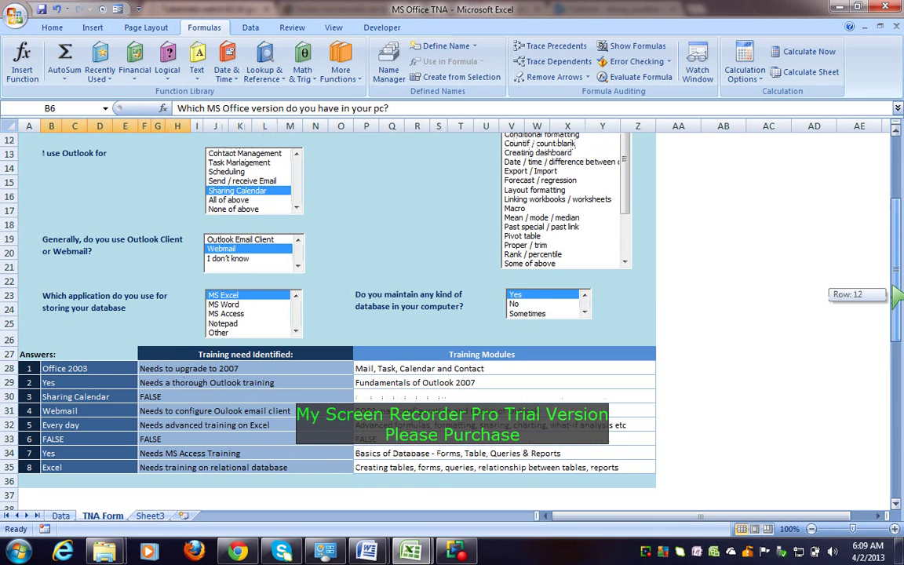
drag(897, 296, 899, 270)
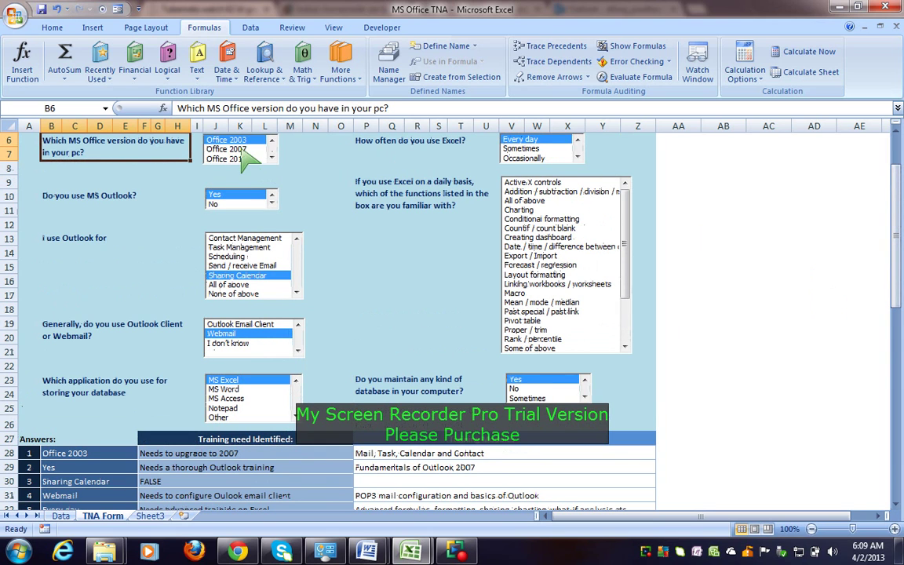
click(235, 149)
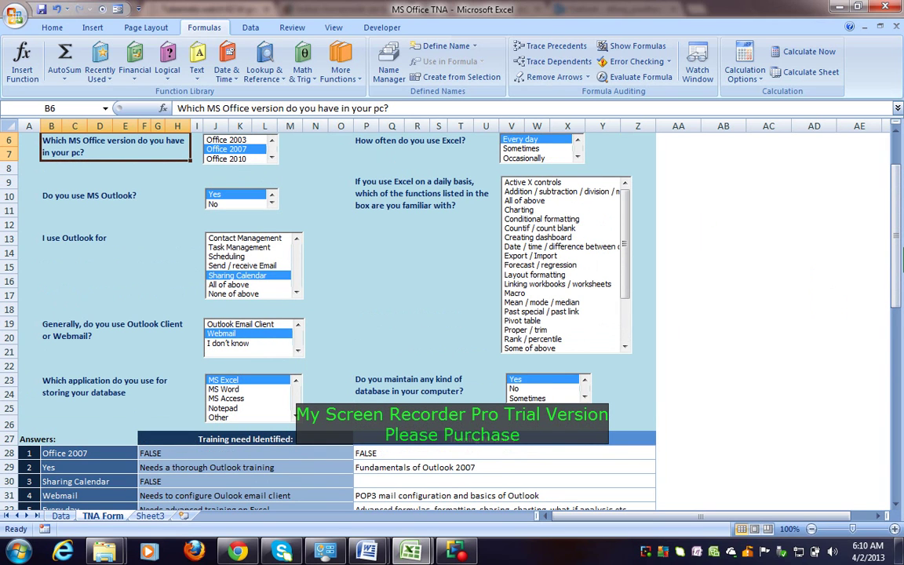
click(220, 140)
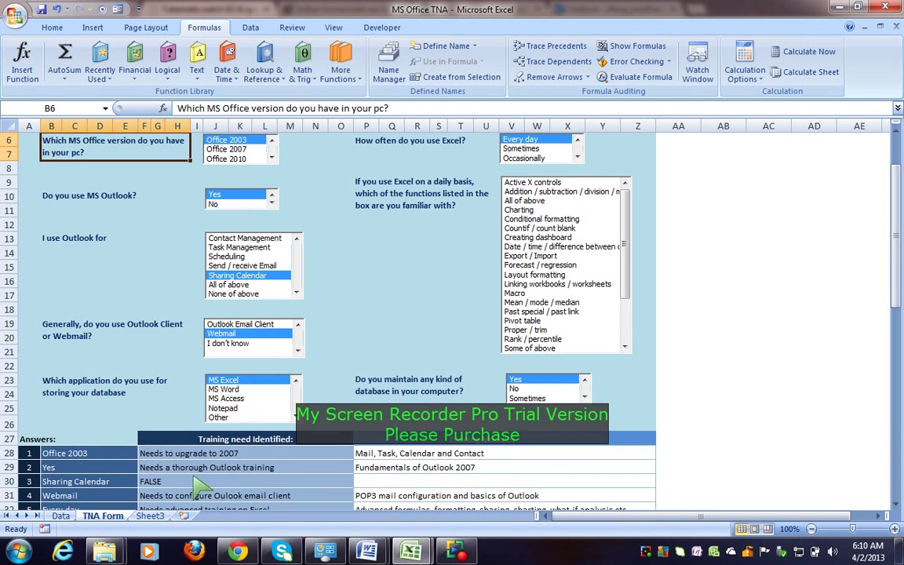
Switch the MS Outlook usage answer to No and back to Yes, comparing its training need and module.
click(218, 203)
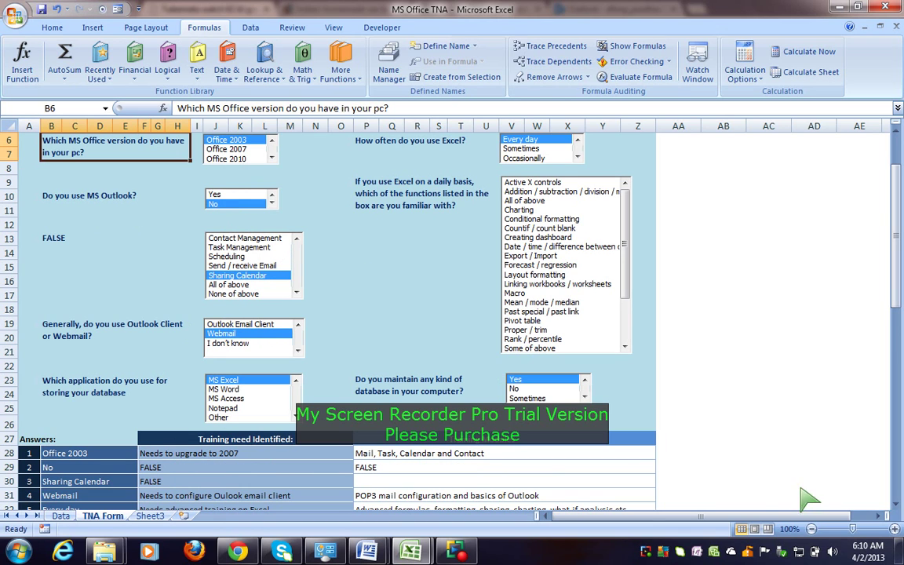
click(233, 195)
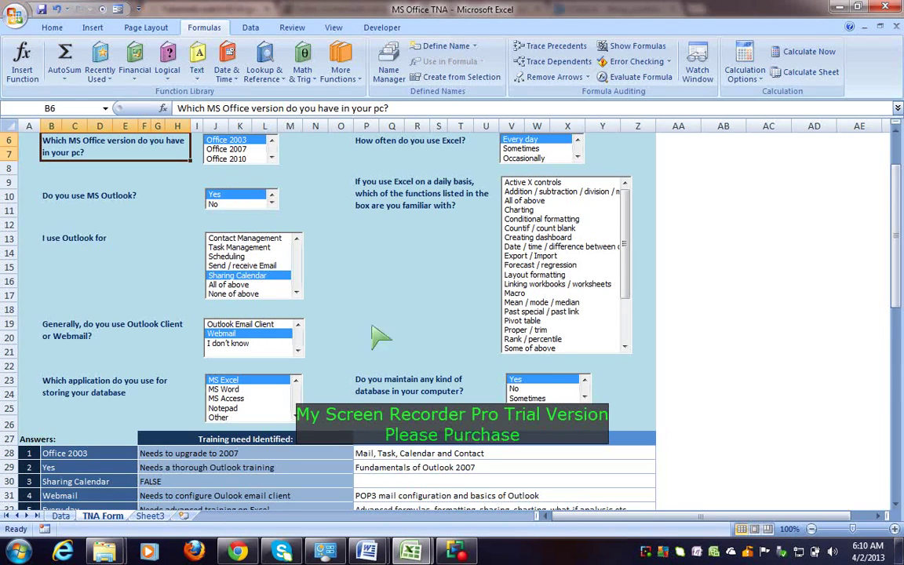
scroll(724, 392, down, 2)
scroll(723, 357, up, 4)
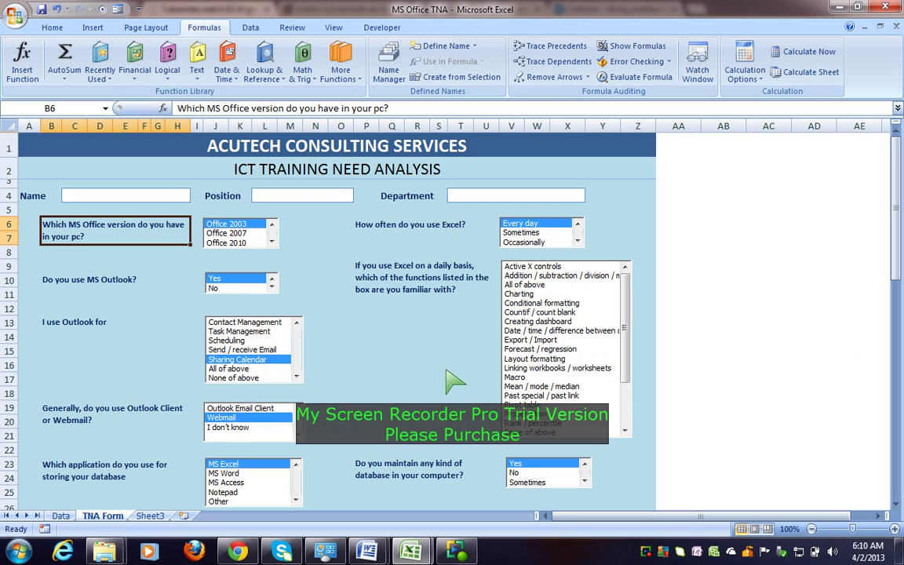
Select Macro as the familiar function in the daily Excel use list box.
drag(559, 313, 536, 378)
click(534, 378)
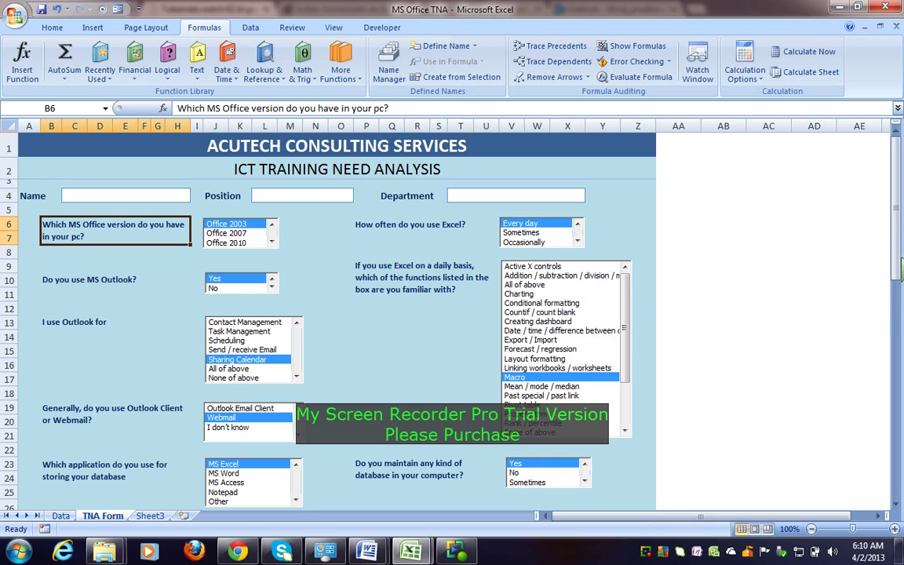
mouse_move(901, 267)
mouse_down()
mouse_move(901, 338)
mouse_move(901, 270)
mouse_up()
drag(899, 269, 899, 285)
click(392, 351)
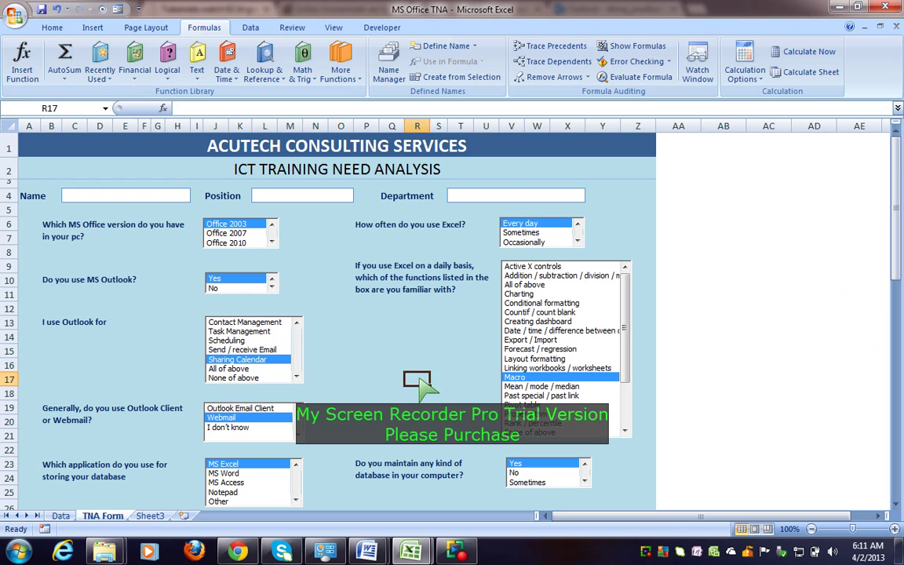
click(125, 350)
click(43, 363)
click(134, 298)
click(384, 362)
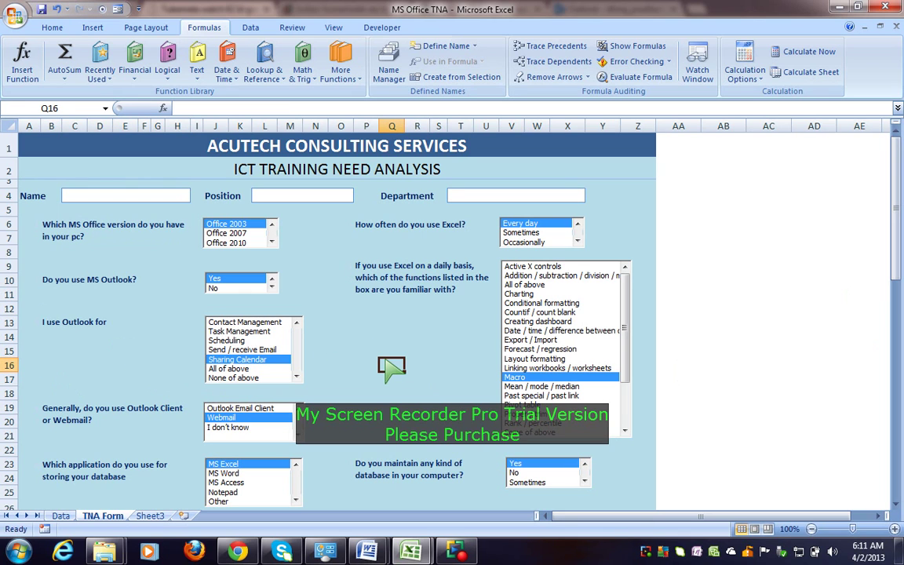
click(339, 366)
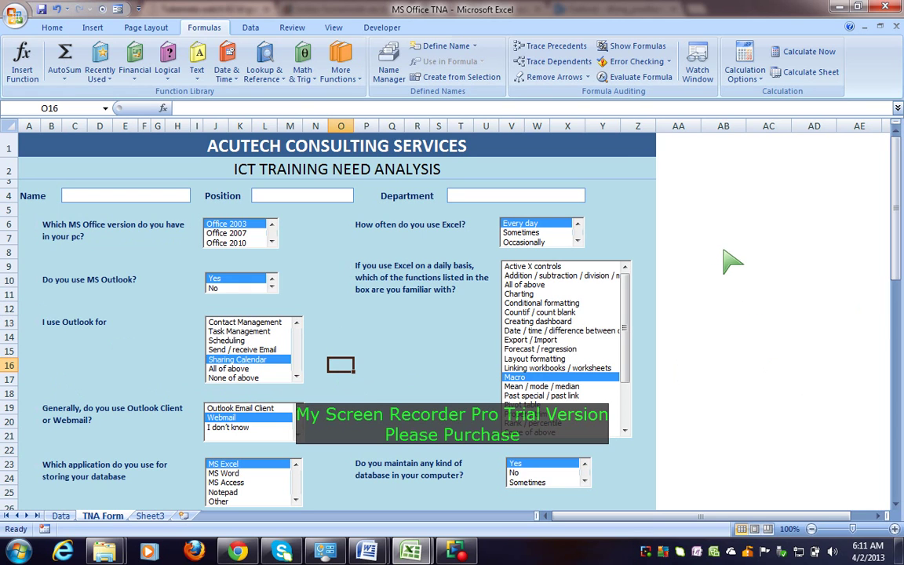
Show the worksheet gridlines and hide them again, and toggle the row and column headings off and back on.
click(330, 27)
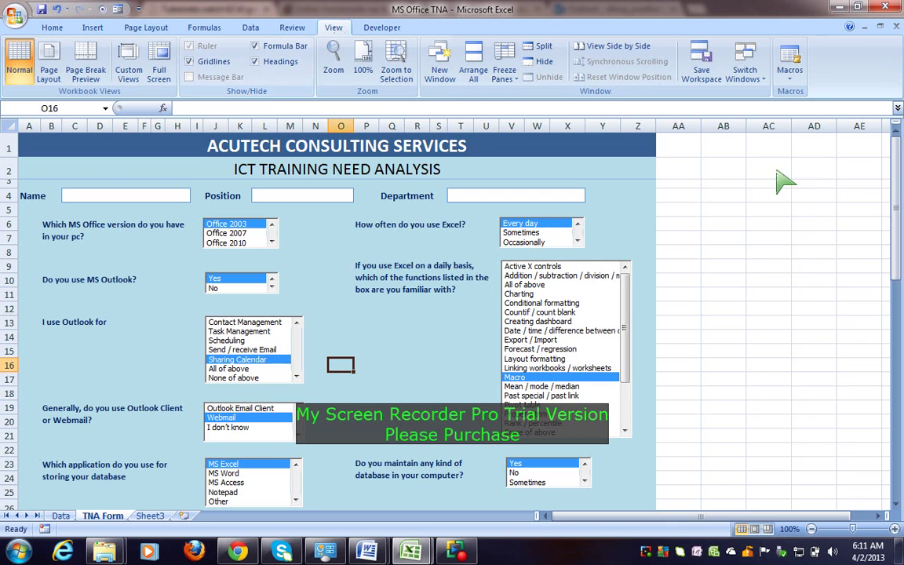
click(202, 65)
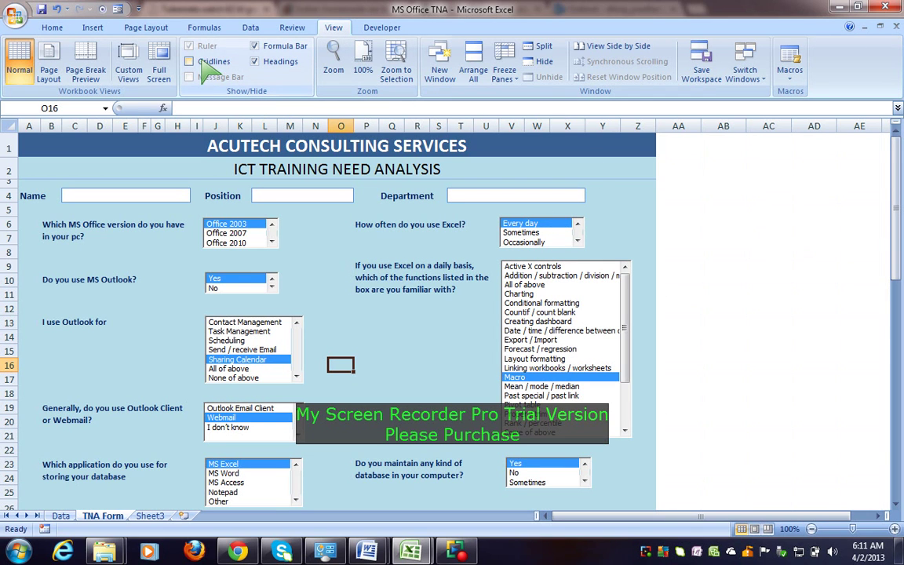
click(260, 65)
click(265, 63)
click(738, 281)
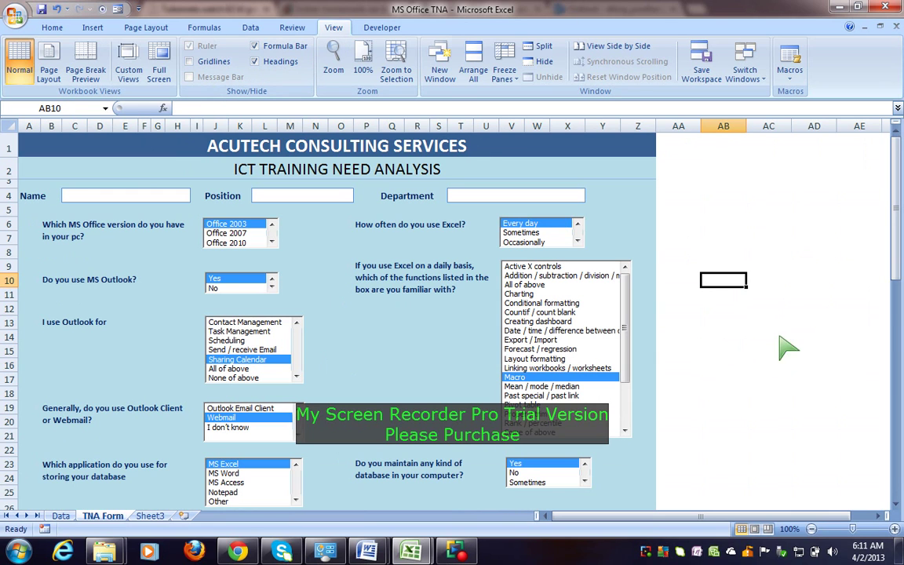
scroll(804, 247, down, 1)
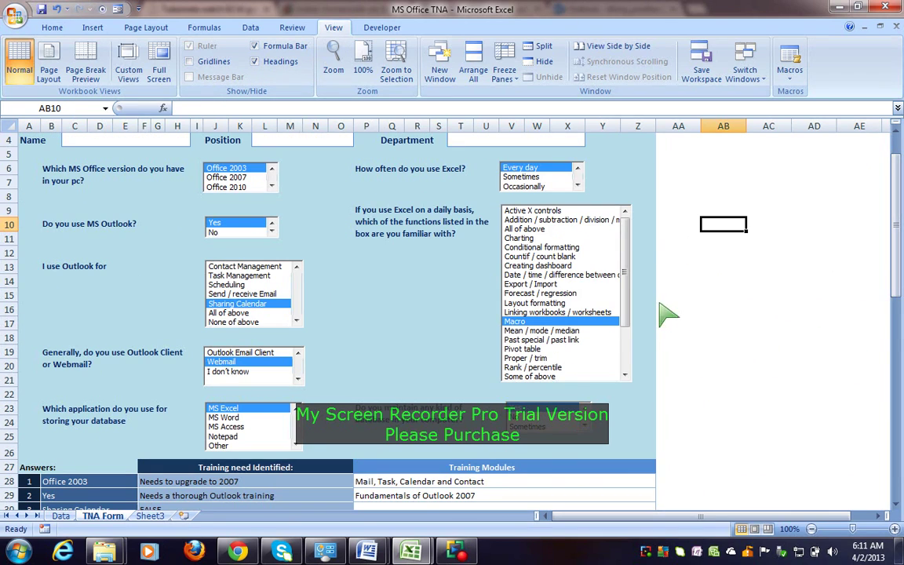
drag(895, 292, 895, 283)
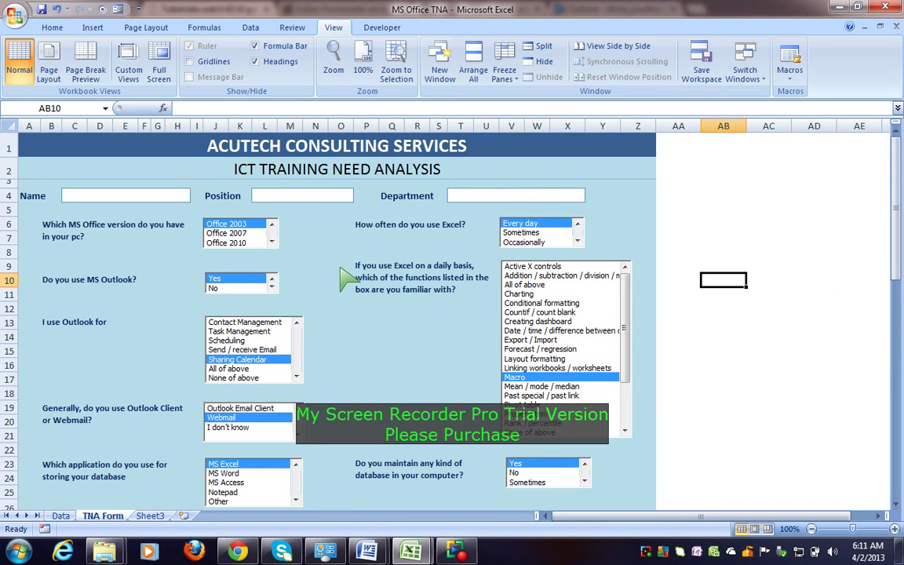
click(462, 140)
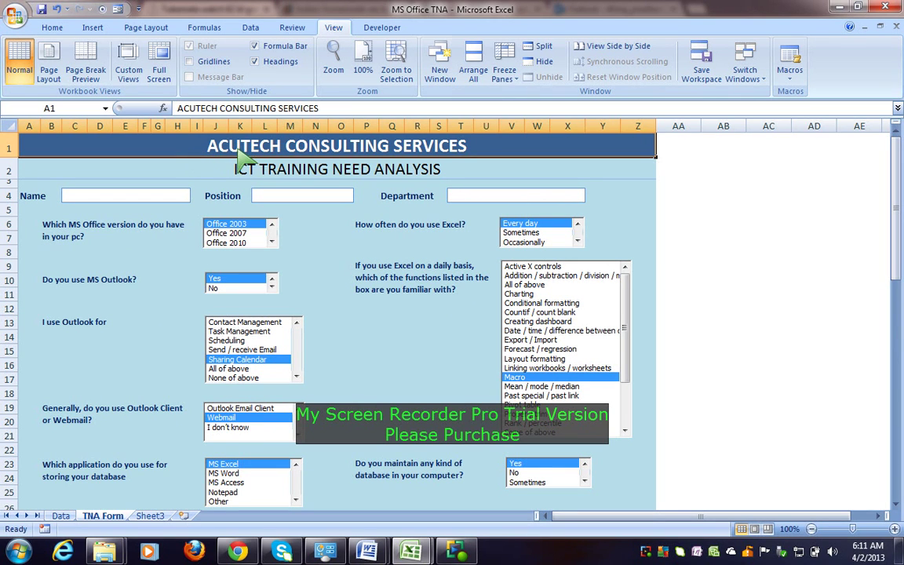
click(313, 280)
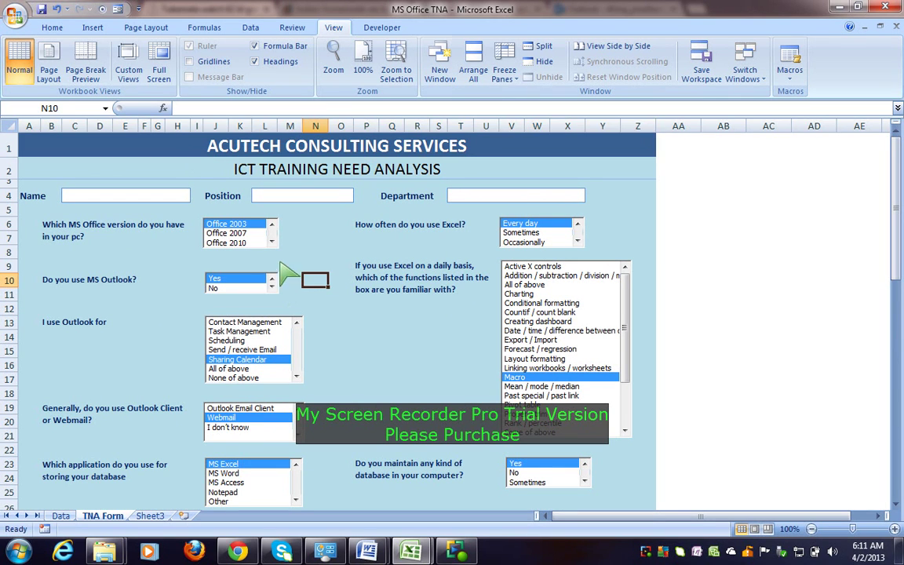
Check the control settings of the MS Office version list box and close them without changes.
right_click(252, 240)
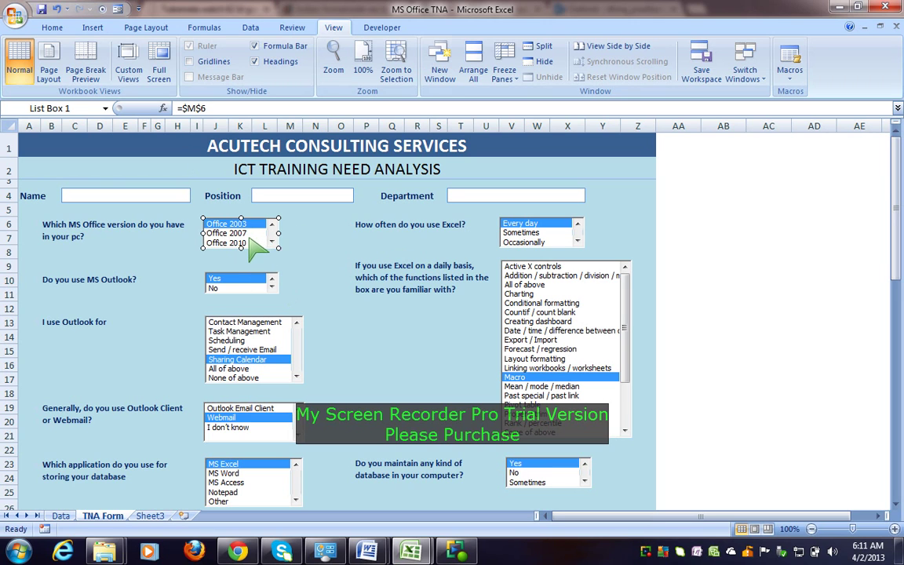
click(287, 339)
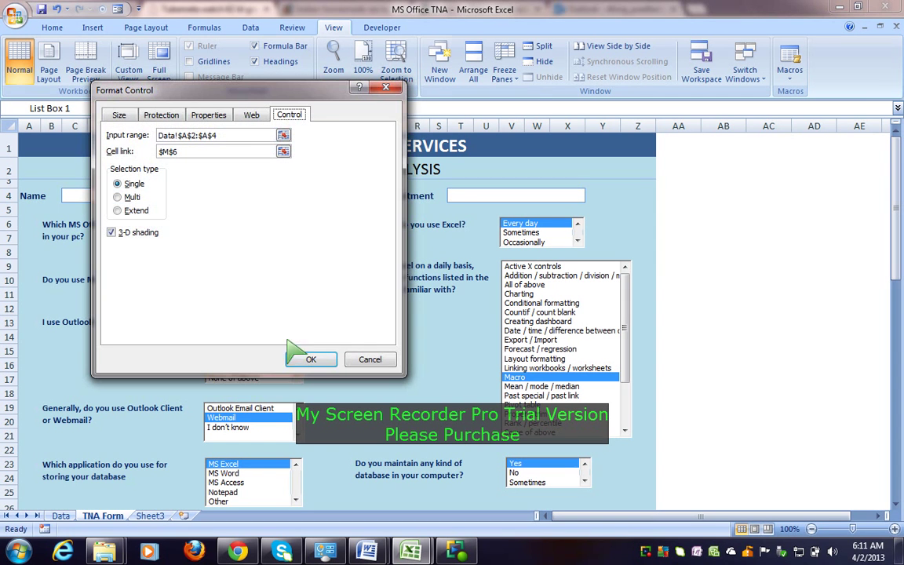
click(311, 358)
click(387, 395)
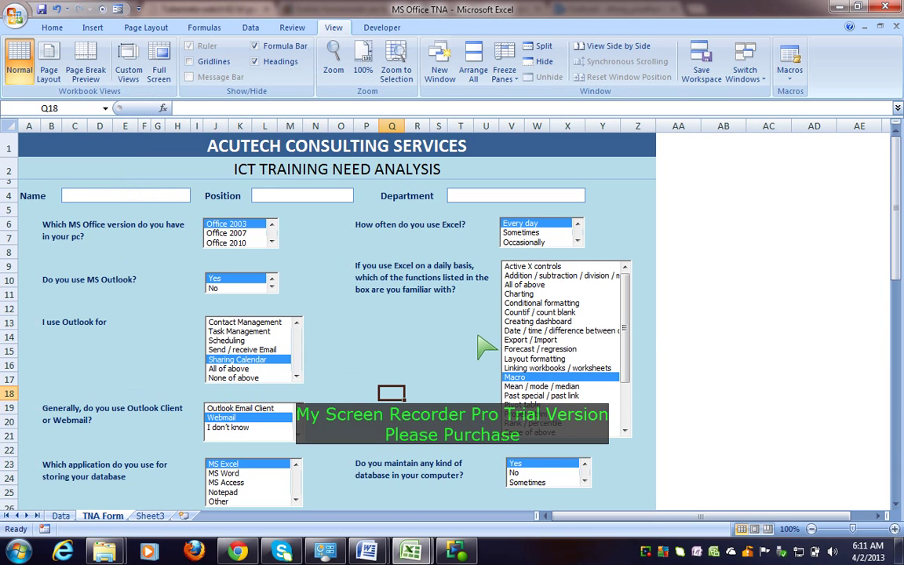
Look through the source lists of the list boxes on the Data sheet and return to the TNA Form sheet.
drag(897, 302, 900, 235)
click(60, 516)
scroll(549, 384, up, 12)
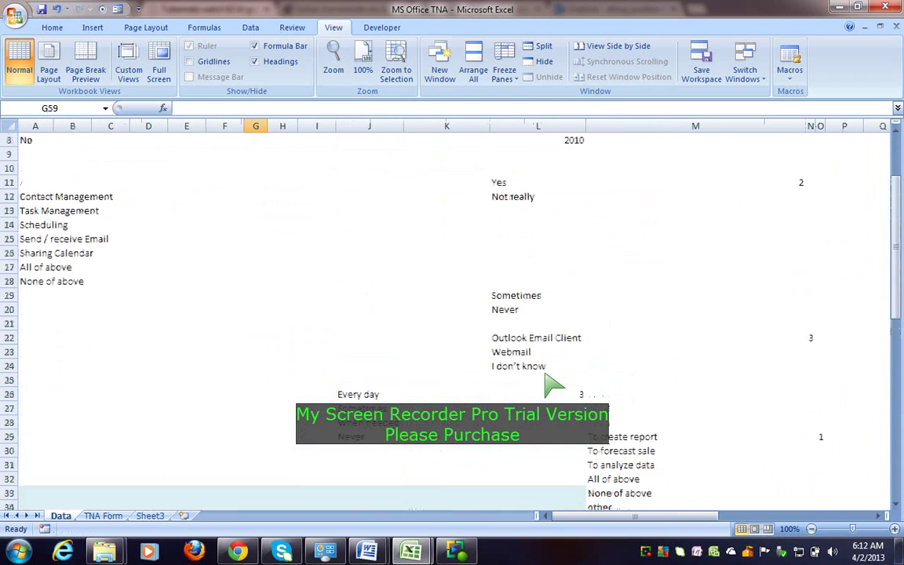
scroll(553, 383, up, 3)
mouse_move(898, 285)
mouse_down()
mouse_move(899, 259)
mouse_move(898, 271)
mouse_up()
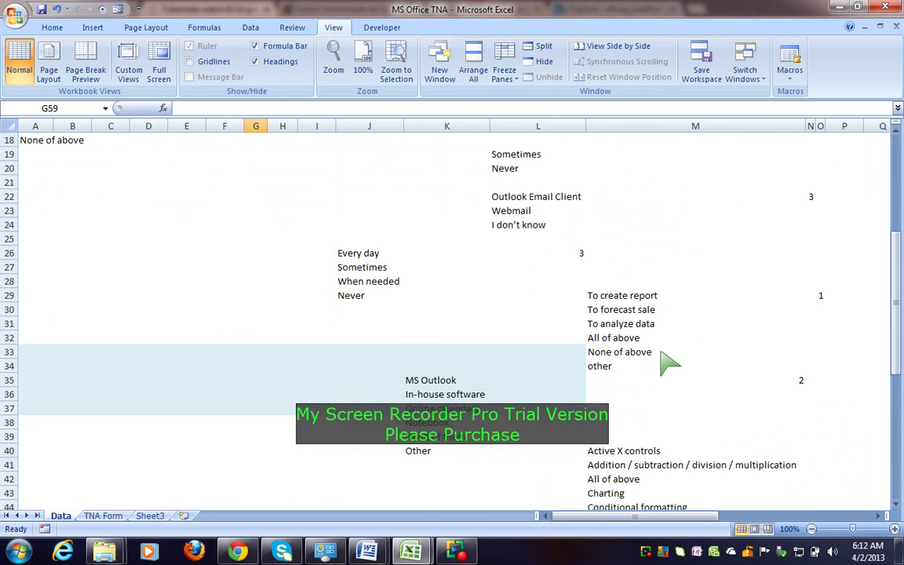
click(110, 516)
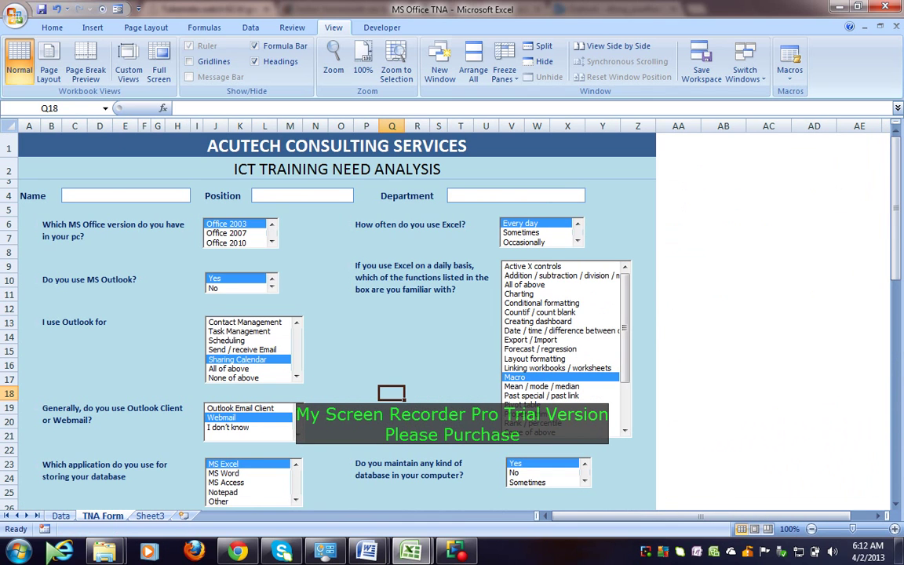
click(60, 515)
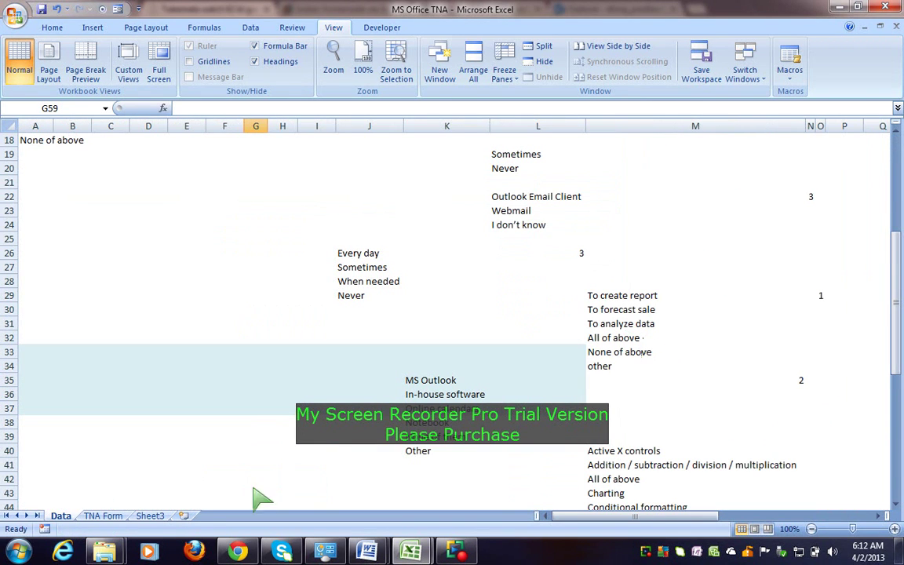
click(103, 515)
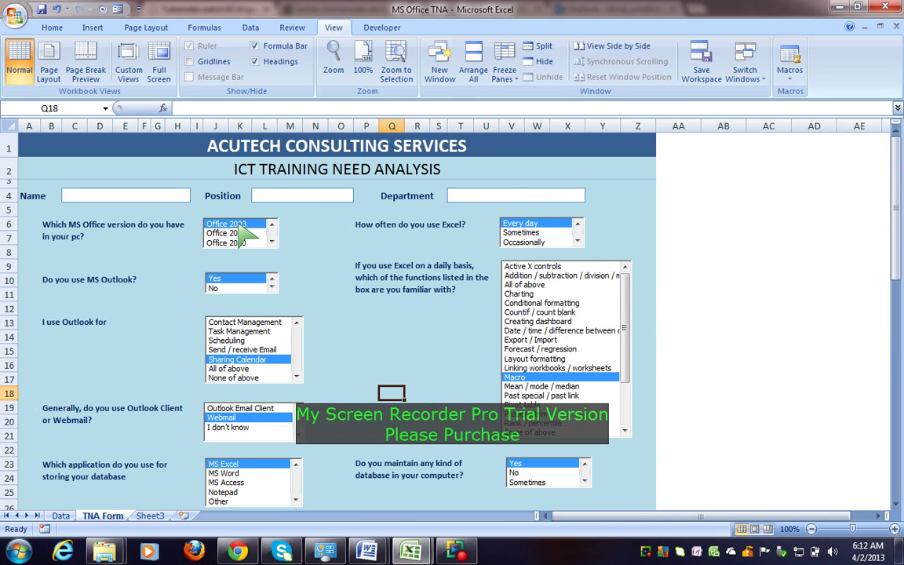
Examine the input range, cell link and selection type of the MS Office version list box in Format Control.
right_click(226, 235)
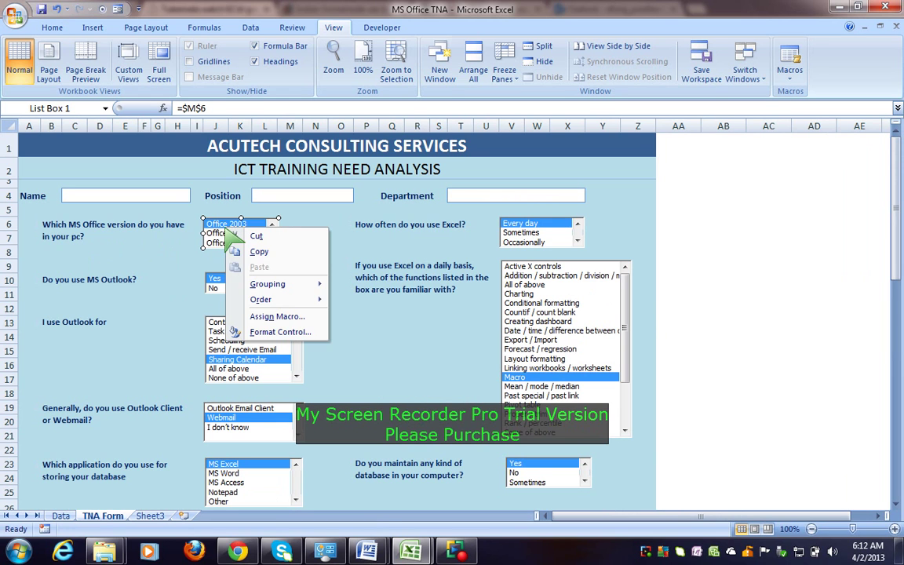
click(281, 332)
drag(226, 86, 429, 104)
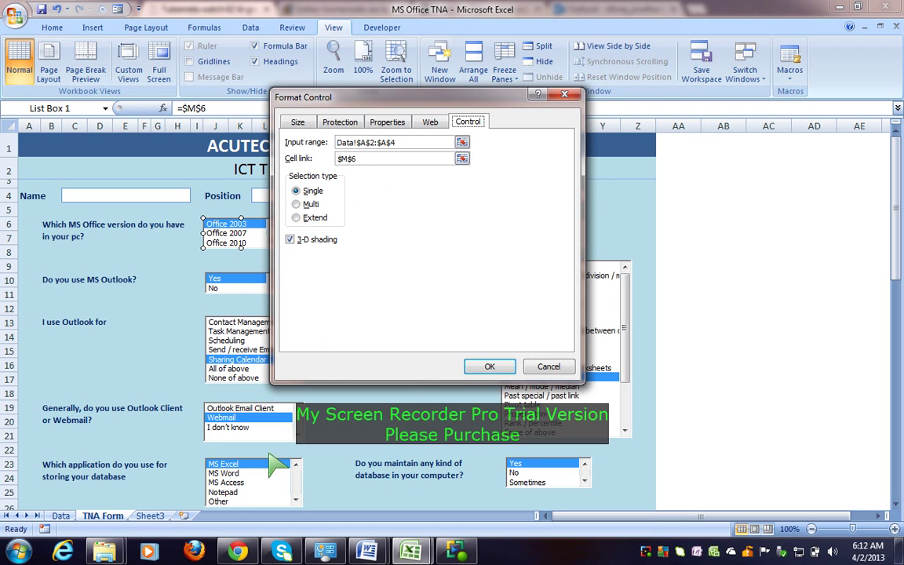
click(490, 367)
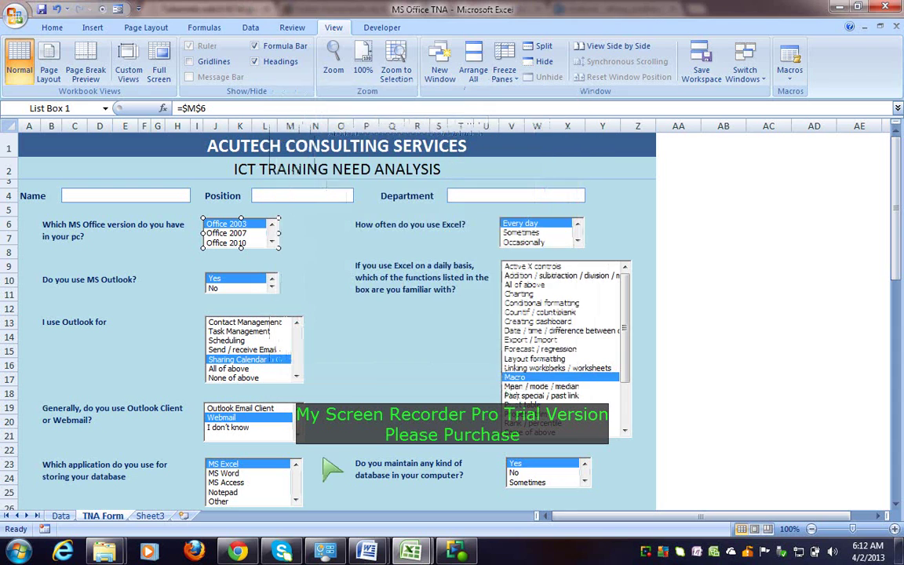
Inspect the Office version entries in A2:A4 of the Data sheet and return to the TNA Form sheet.
click(61, 515)
drag(895, 330, 874, 265)
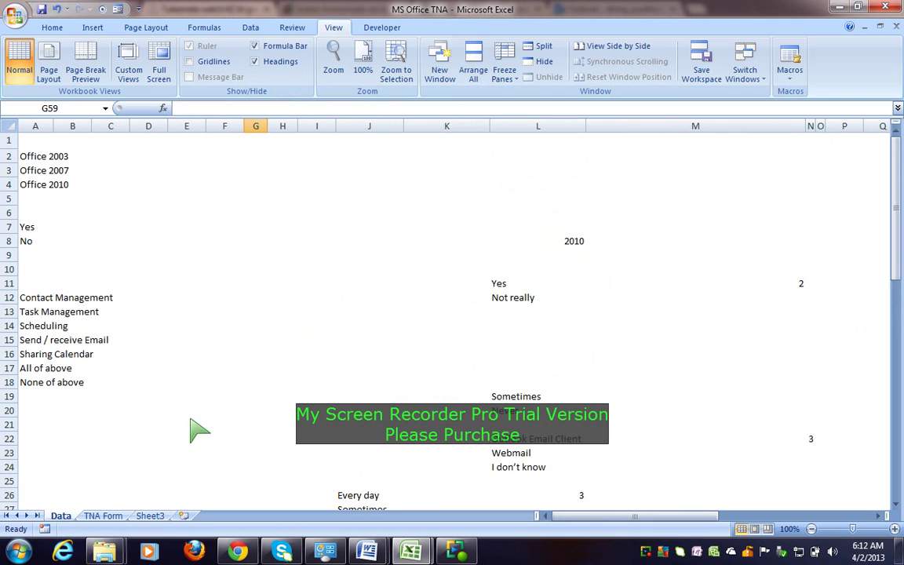
click(27, 157)
click(61, 184)
click(62, 171)
click(57, 156)
click(103, 516)
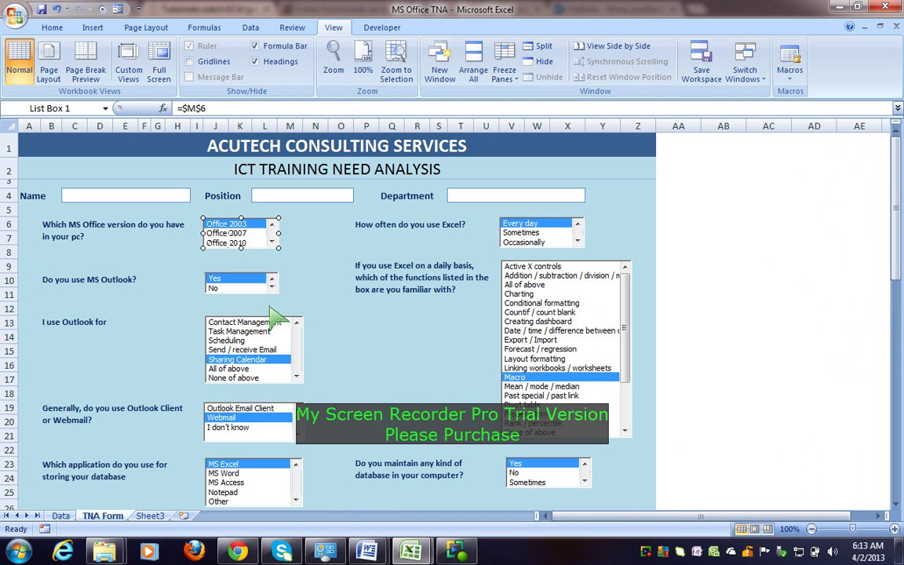
click(297, 298)
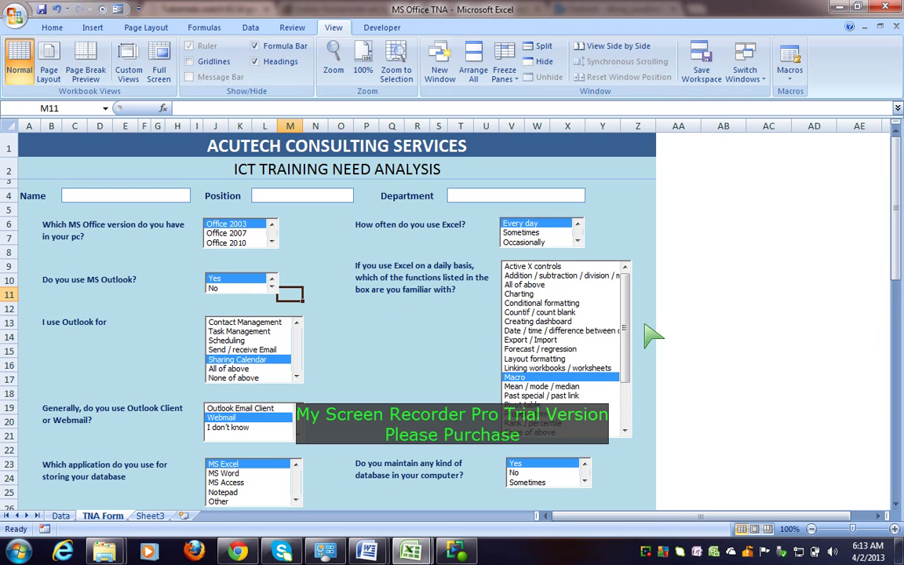
Look through the function options in the list box for daily Excel use.
scroll(627, 338, down, 2)
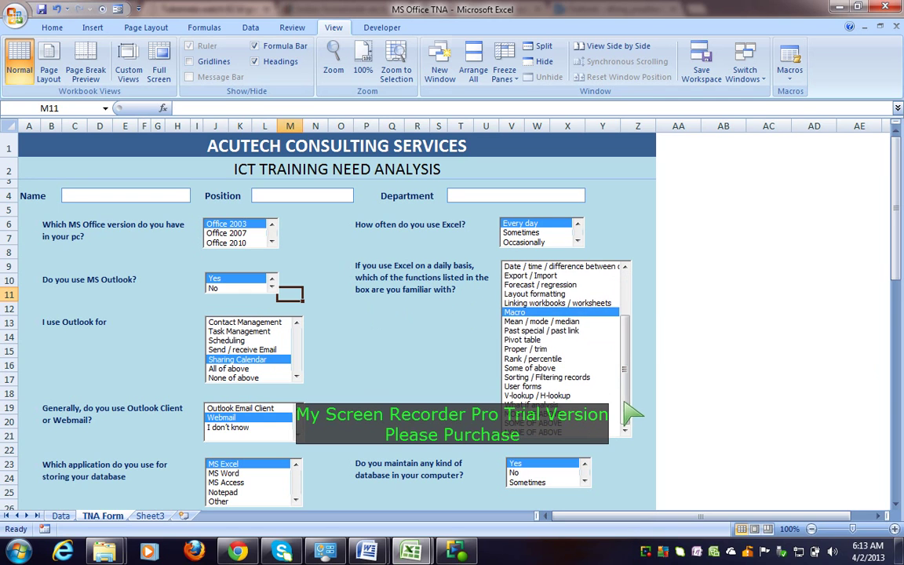
drag(625, 406, 627, 353)
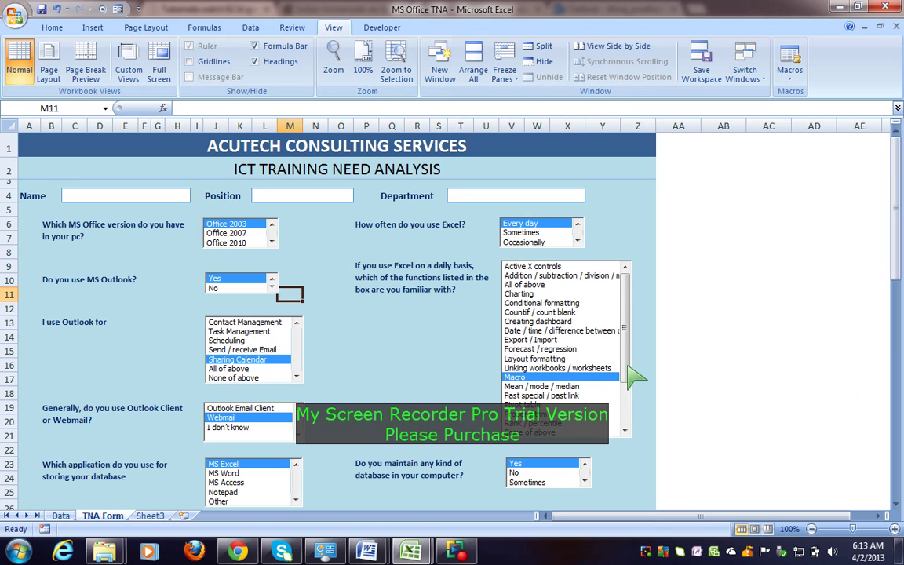
scroll(626, 362, down, 1)
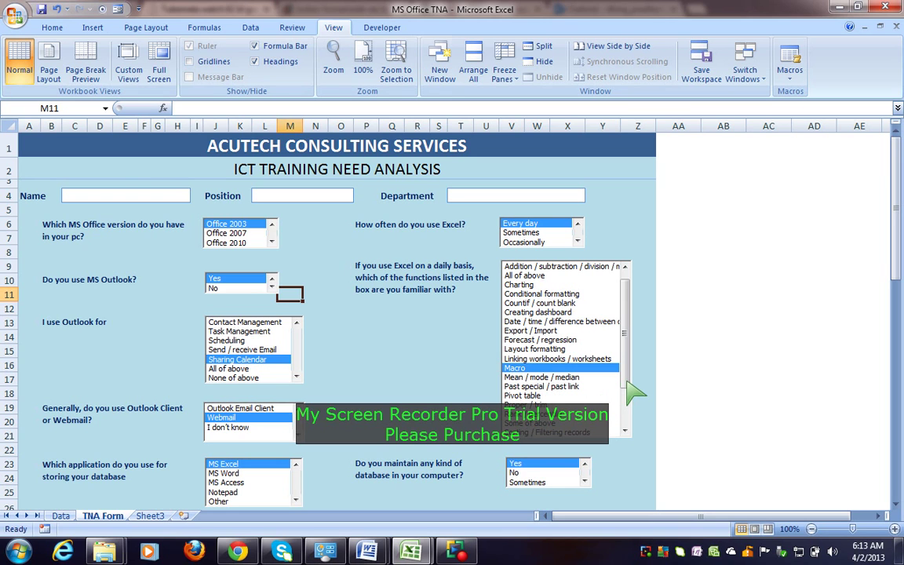
Compare the daily Excel function list box with its source entries in column M of the Data sheet, and return to TNA Form.
drag(628, 379, 627, 428)
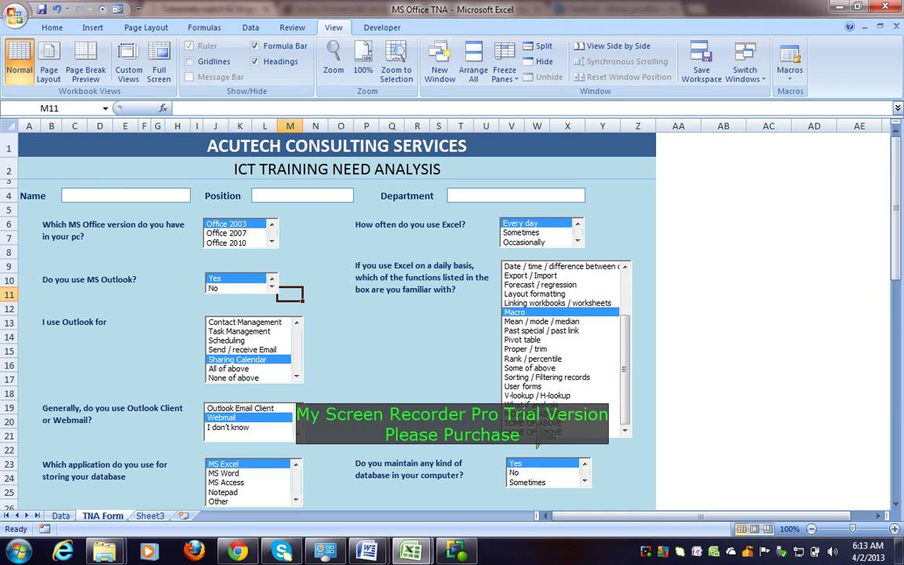
click(150, 516)
click(61, 516)
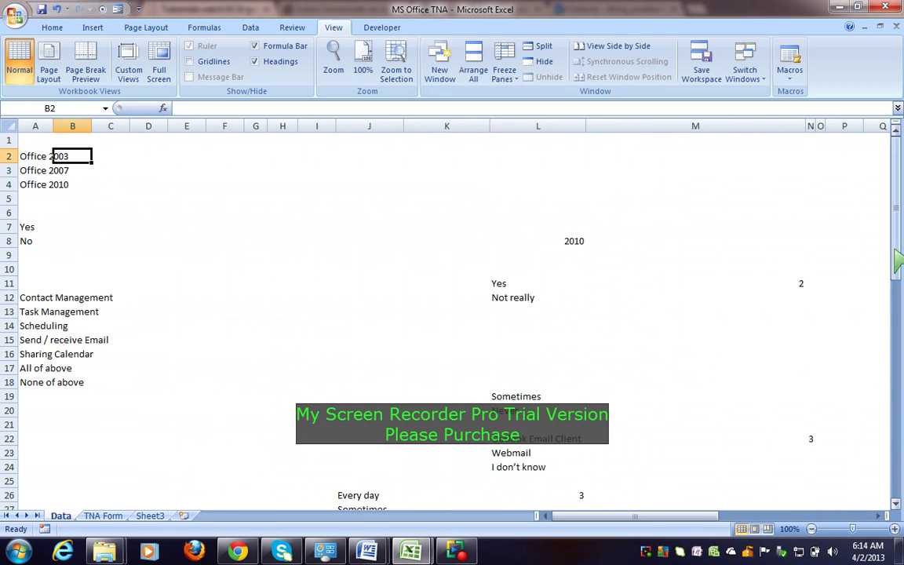
drag(897, 259, 837, 413)
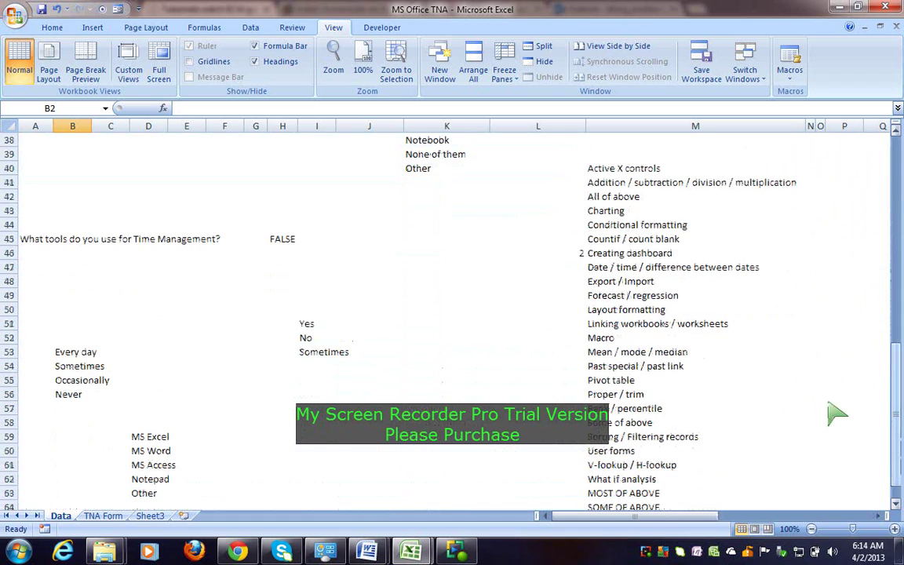
click(612, 254)
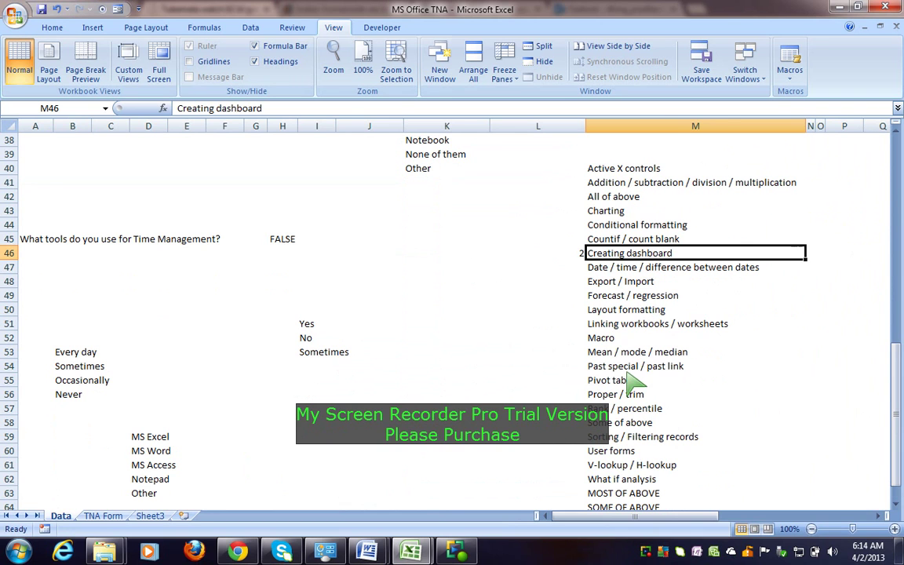
click(100, 516)
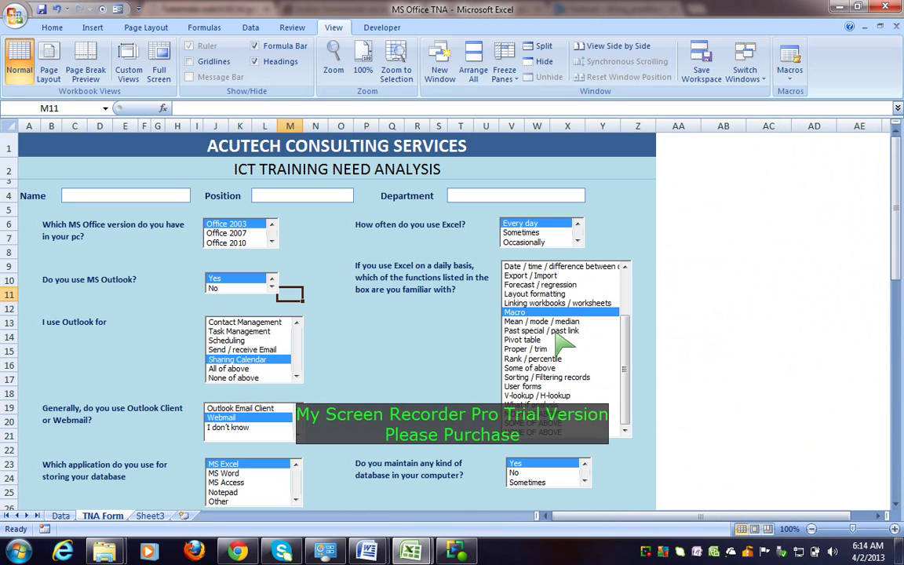
Examine the input range, cell link and selection type of the Excel functions list box in Format Control.
drag(896, 259, 895, 276)
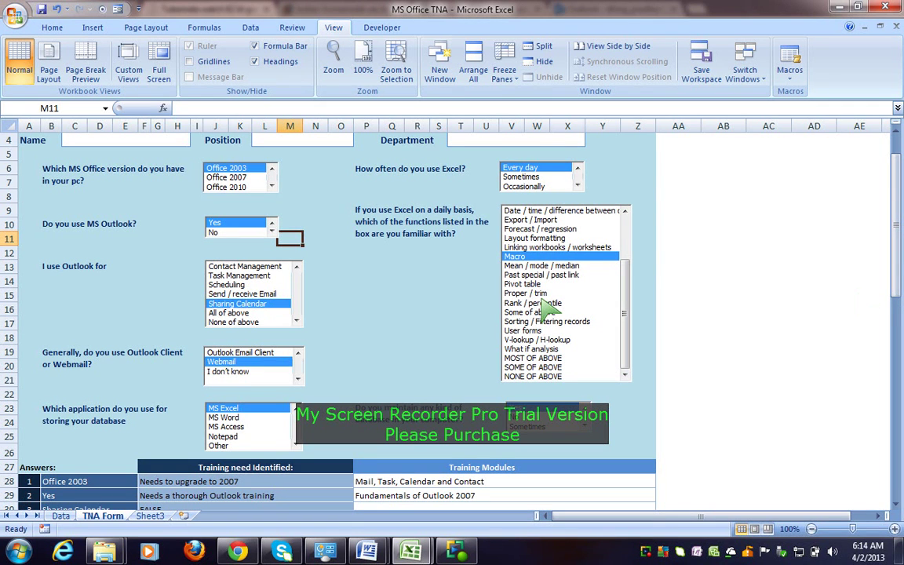
right_click(535, 276)
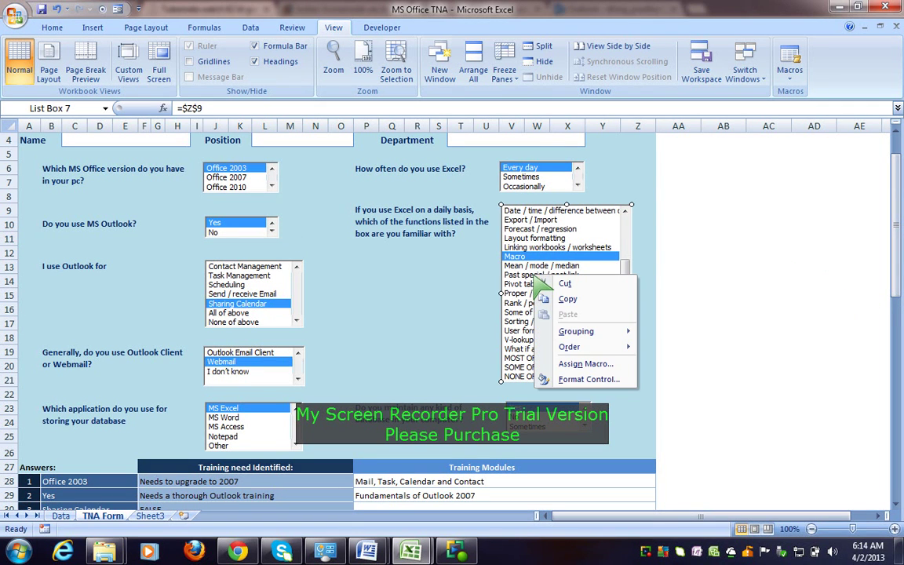
click(587, 379)
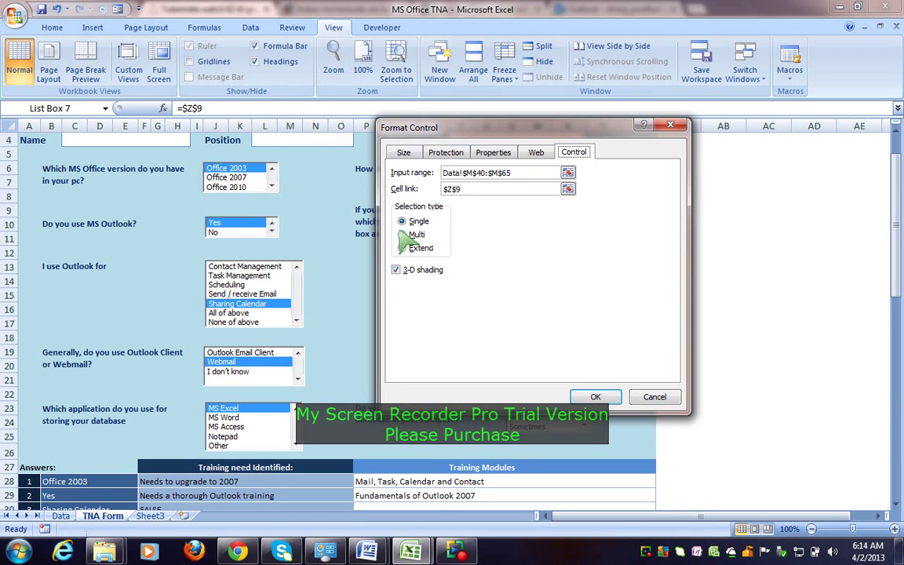
click(456, 190)
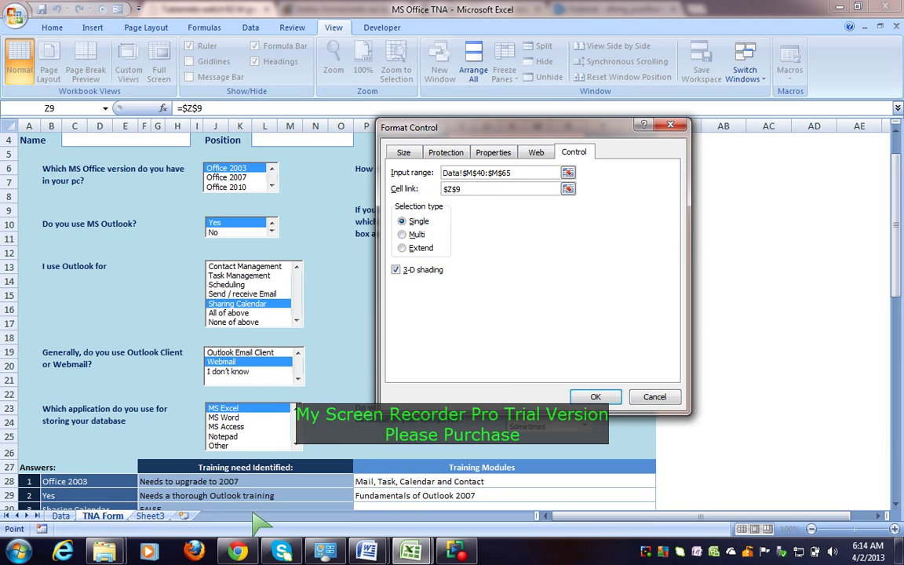
key(Return)
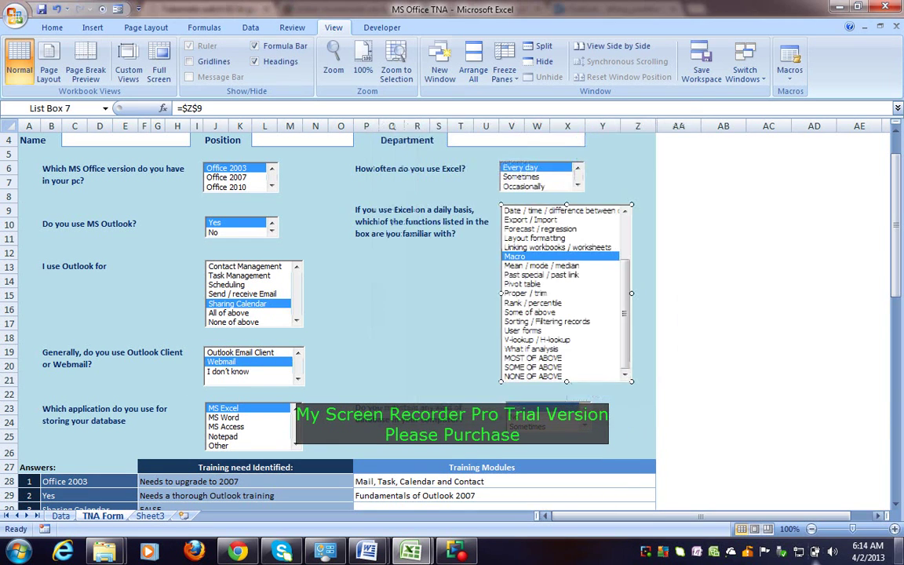
Go to the linked cell Z9 and set its font color to Automatic.
click(84, 109)
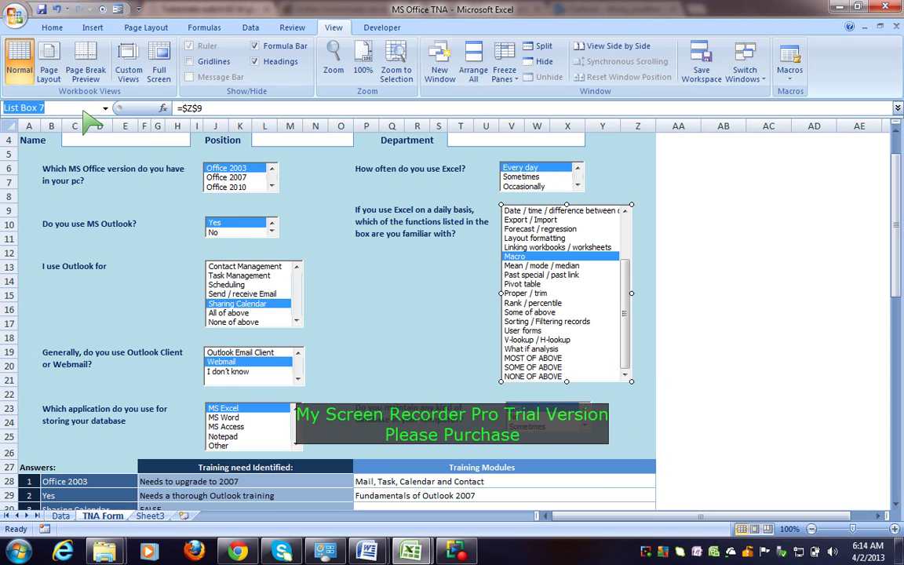
text(Z9)
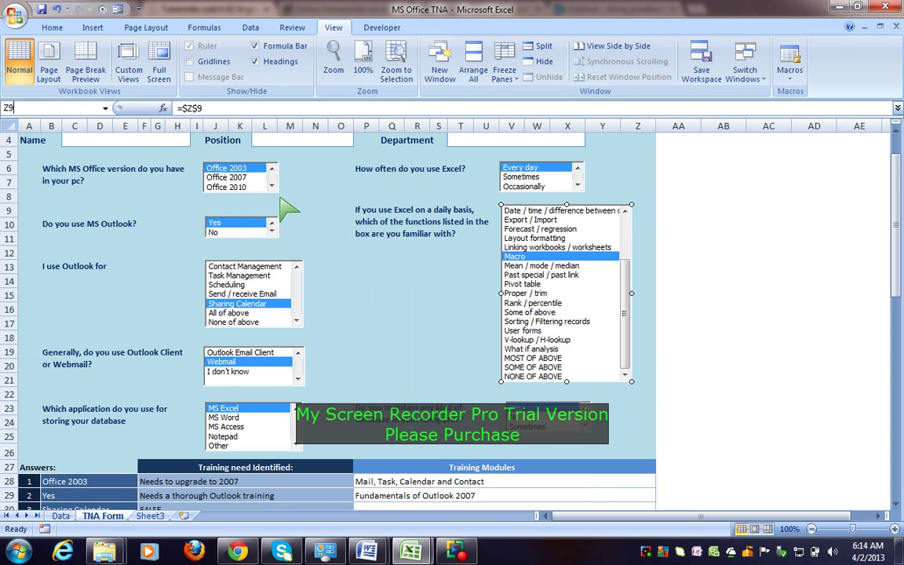
key(Return)
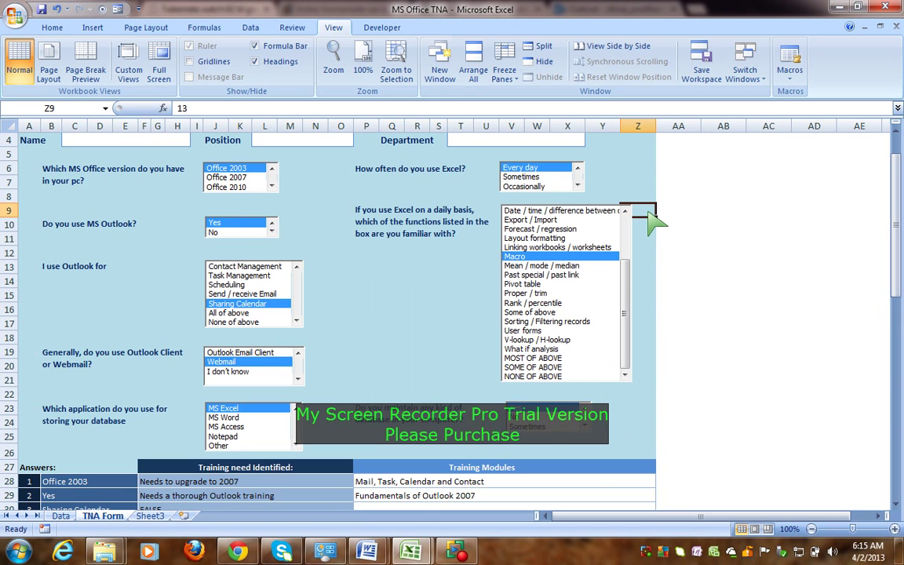
click(52, 27)
click(241, 72)
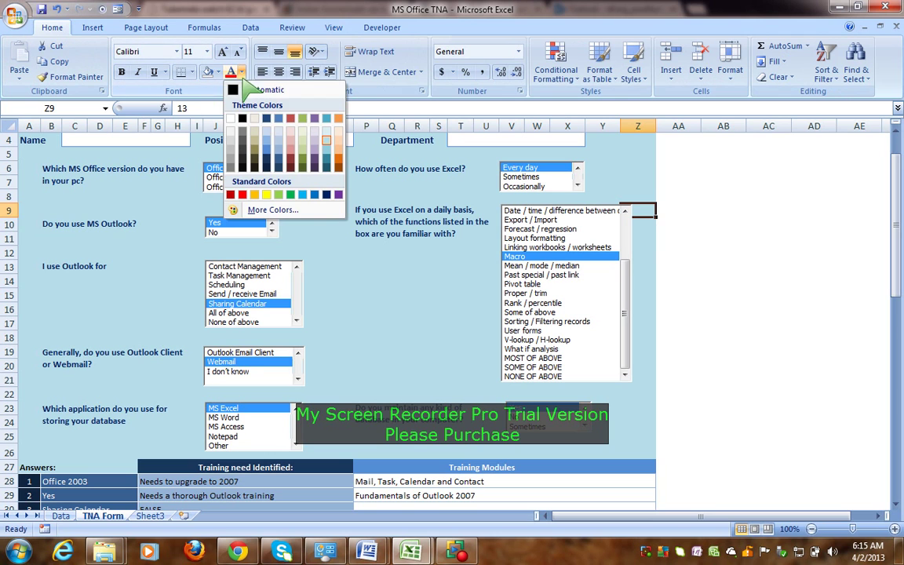
click(238, 87)
click(706, 265)
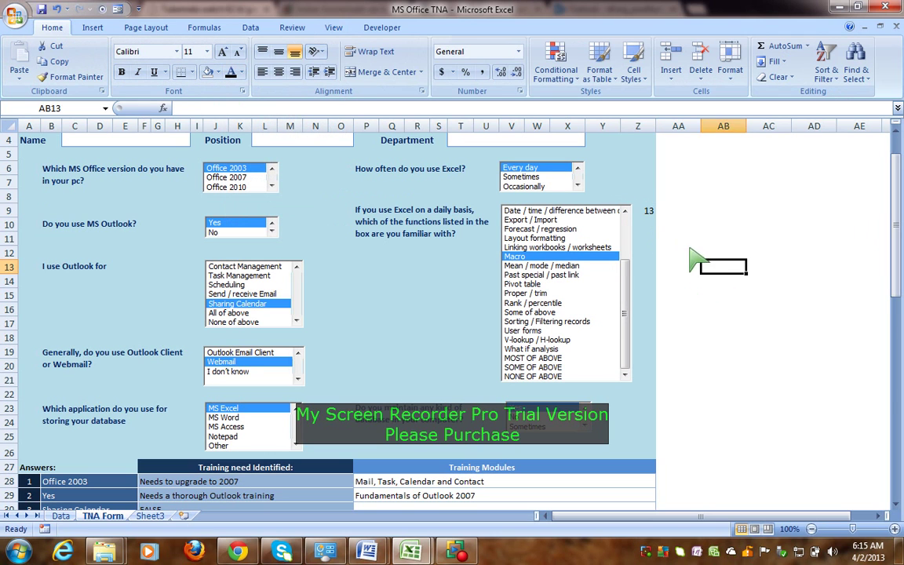
click(648, 210)
click(706, 265)
click(649, 211)
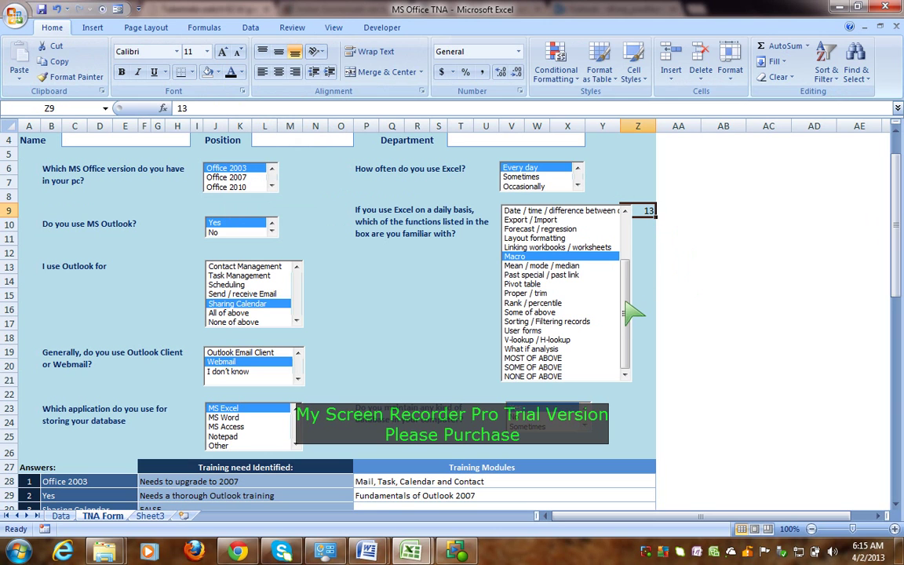
Test the cell link by choosing Active X controls and then NONE OF ABOVE in the Excel functions list box.
drag(626, 271, 626, 222)
click(560, 212)
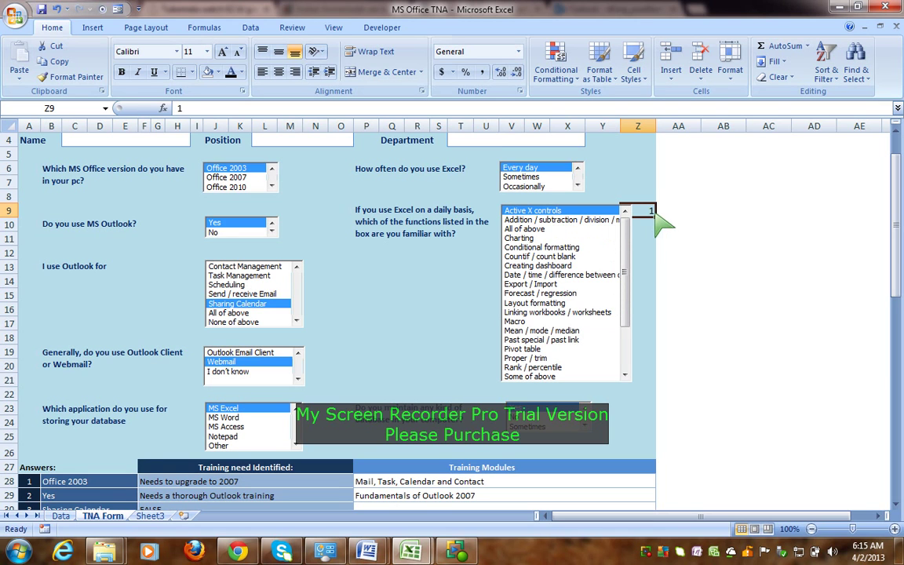
drag(626, 306, 625, 369)
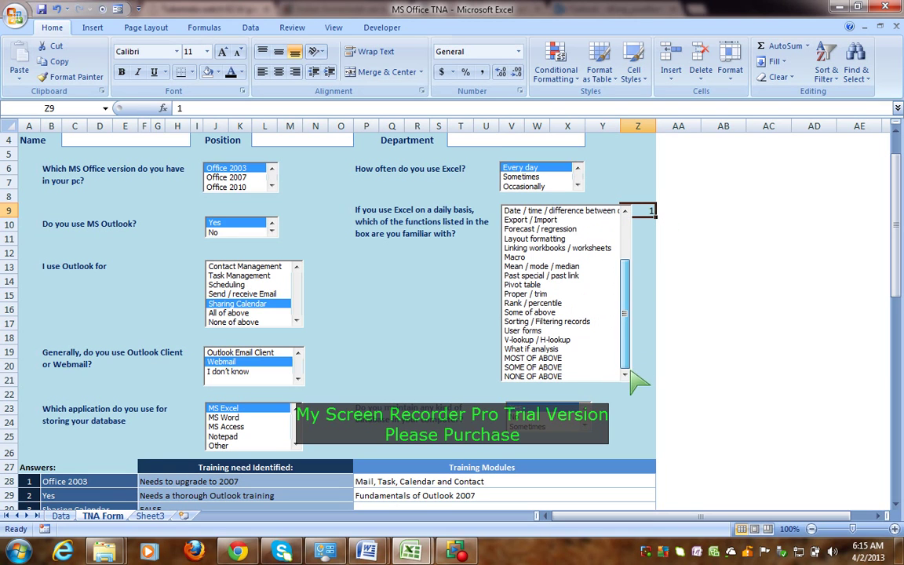
click(559, 377)
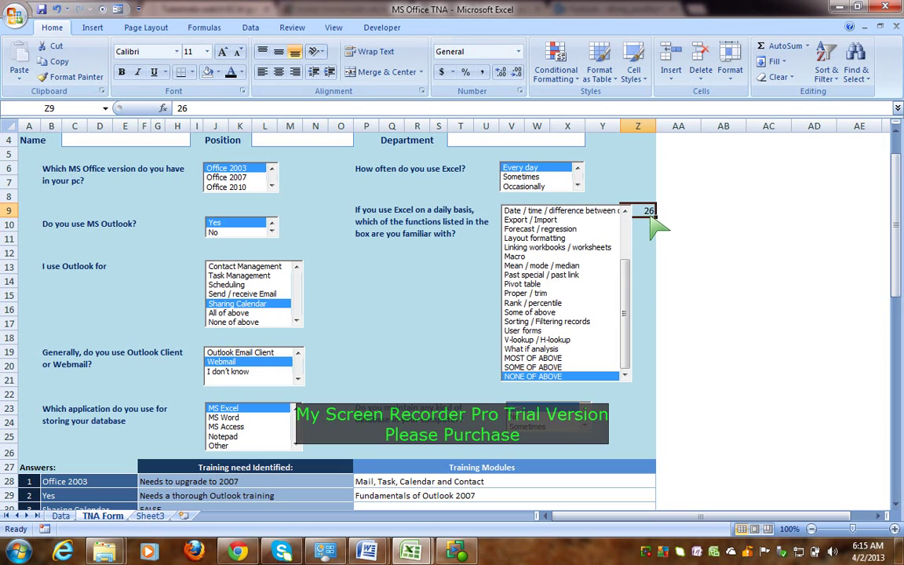
Enter 15 in the linked cell Z9 to change the selection in the Excel functions list box.
text(15)
key(Return)
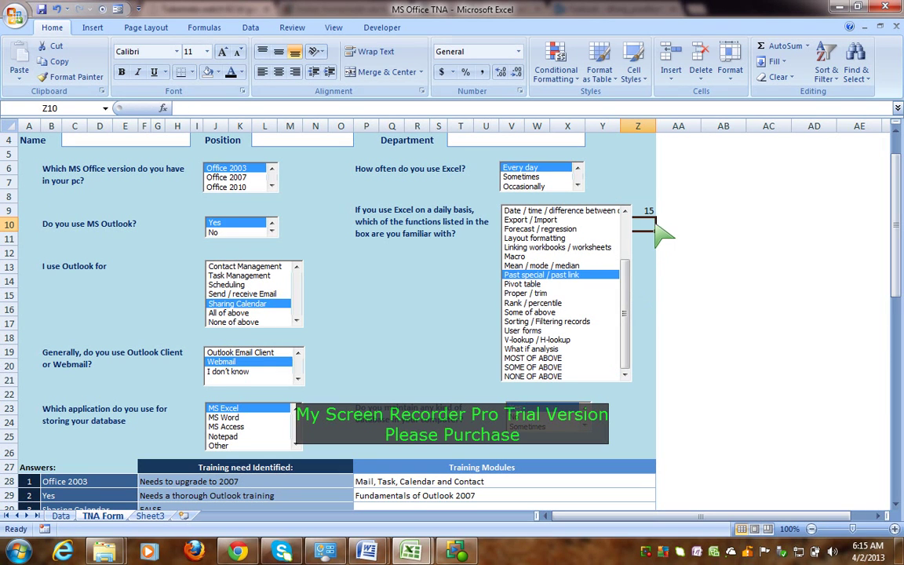
click(650, 213)
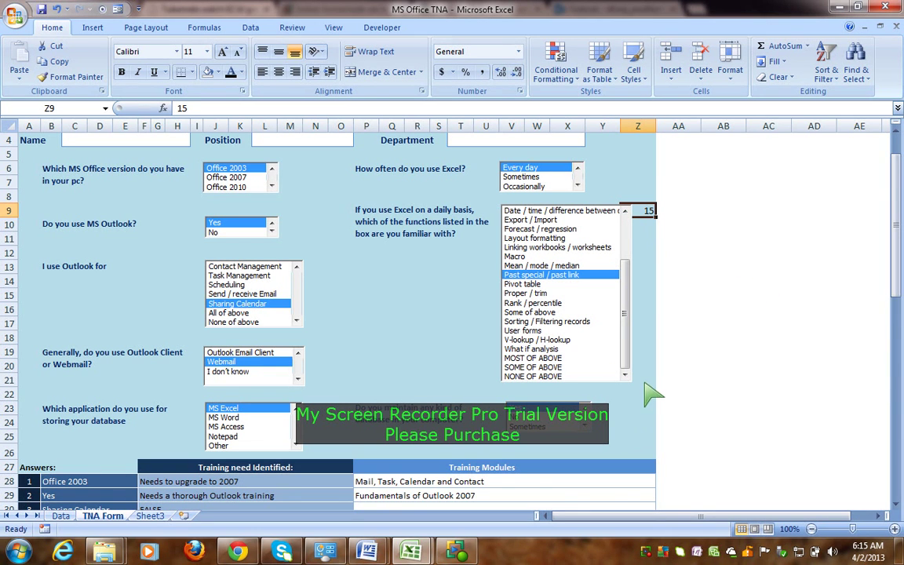
Examine the IF formulas behind the Office version answer in B28 and the training needs starting at F28.
scroll(652, 392, down, 2)
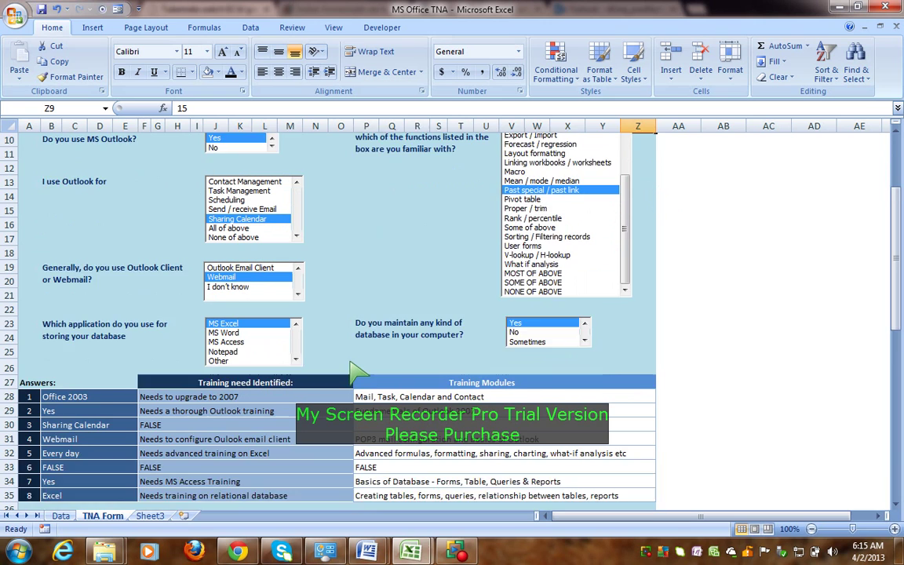
scroll(318, 330, down, 1)
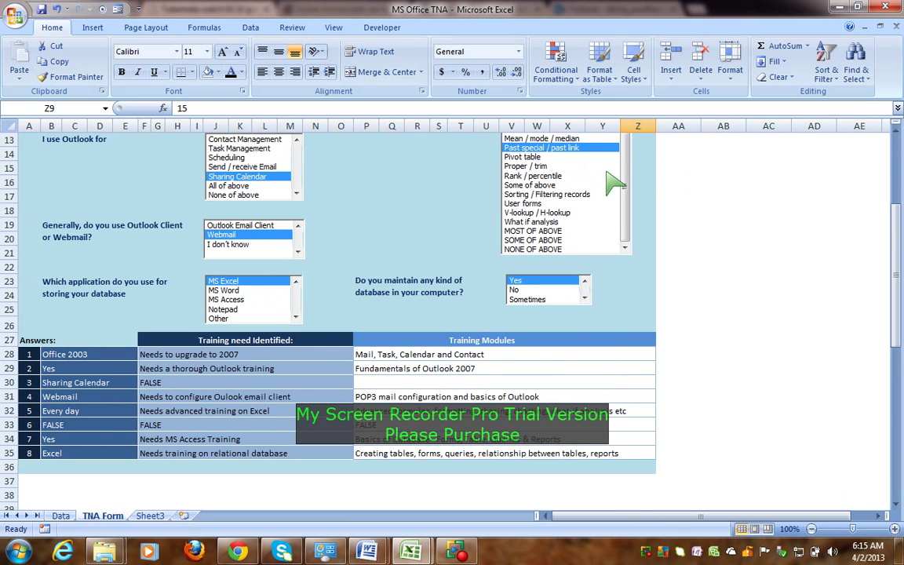
click(188, 354)
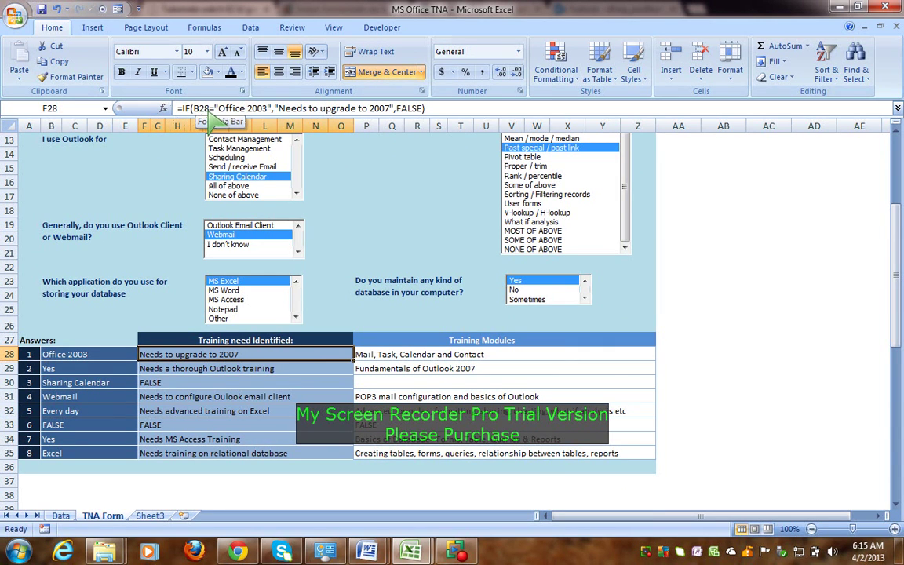
click(71, 357)
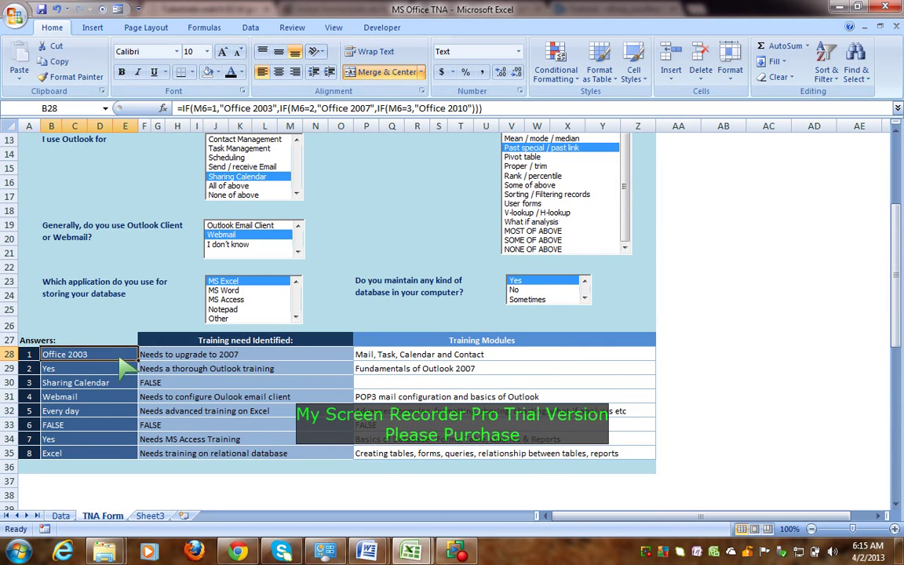
click(164, 354)
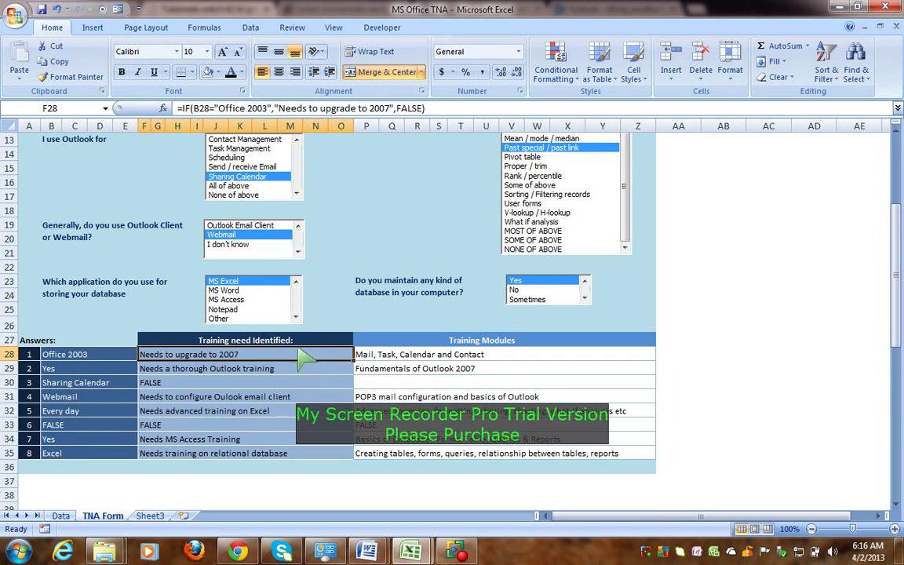
click(282, 367)
click(281, 357)
key(Down)
key(Down)
key(Up)
key(Up)
drag(895, 306, 896, 263)
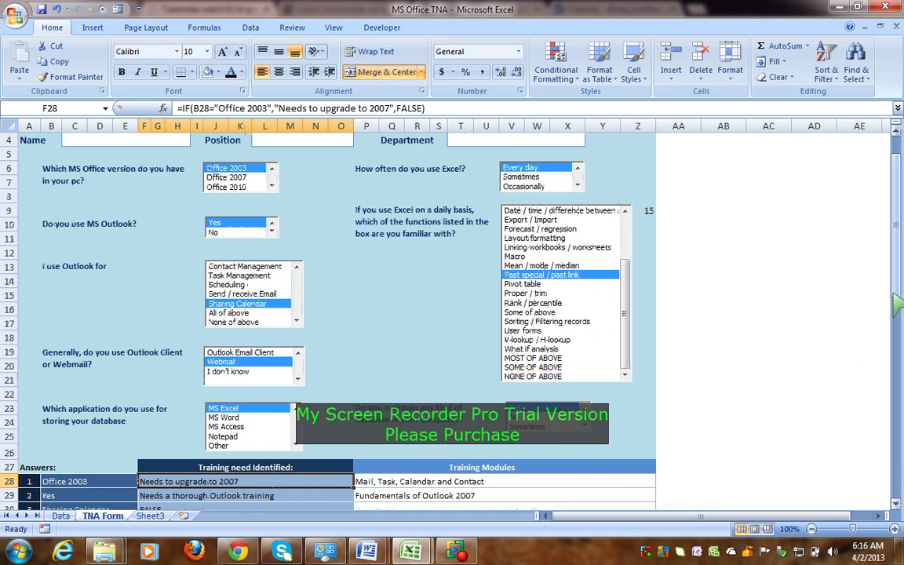
scroll(897, 302, up, 1)
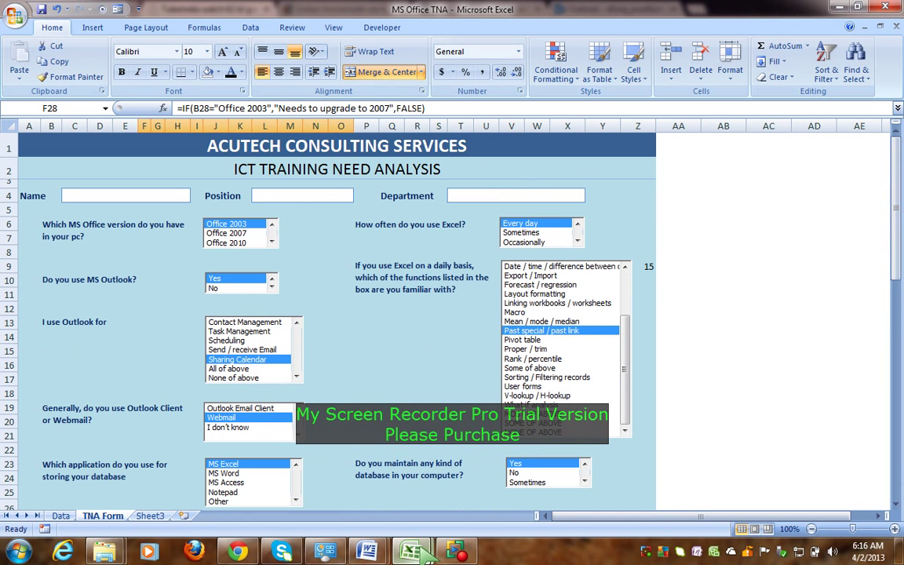
Switch to the Cable Zoom Breakeven Calculator workbook and look over its Break Even Analysis inputs, charts and what-if rows.
mouse_move(430, 556)
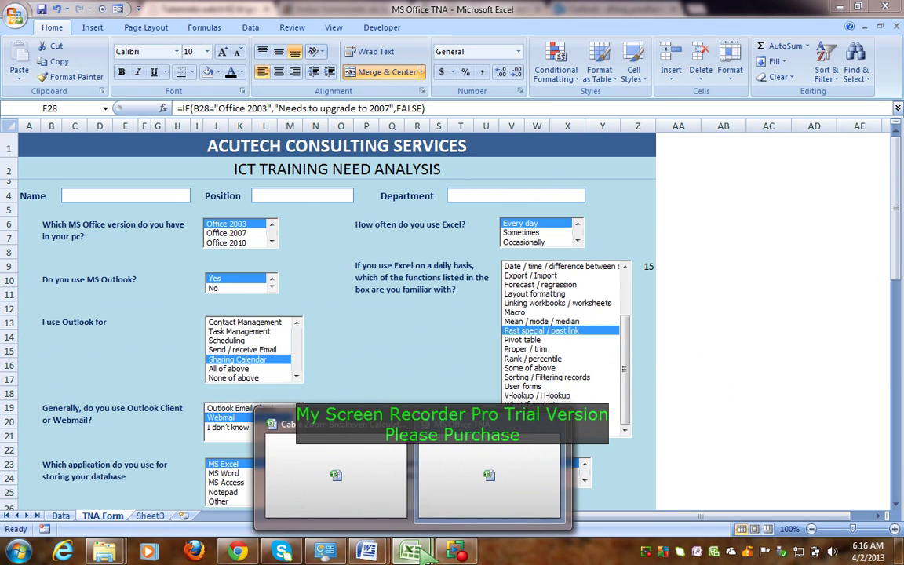
click(369, 498)
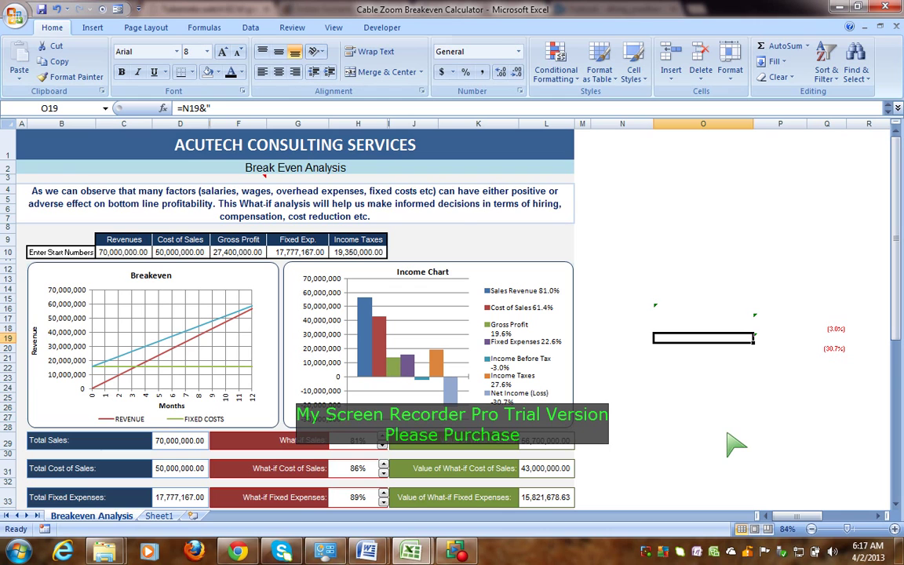
click(386, 171)
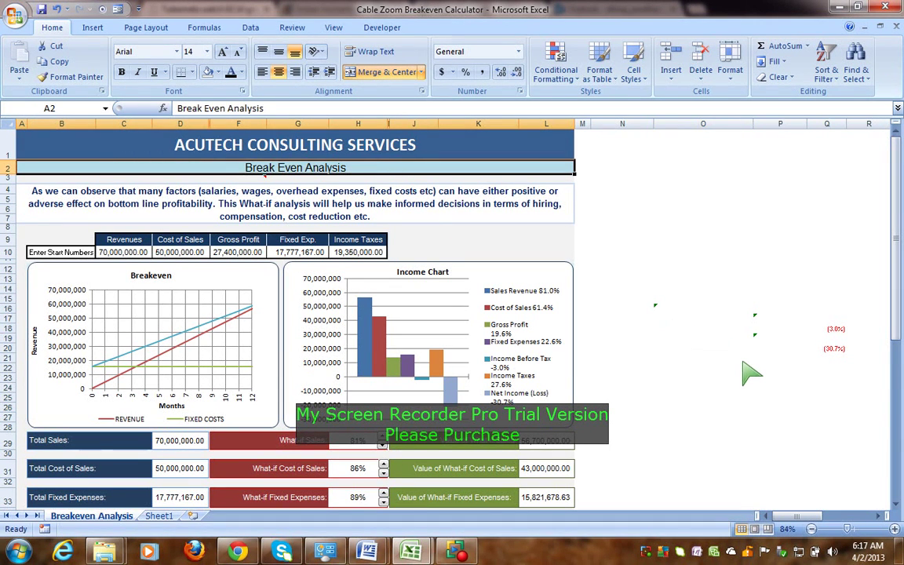
drag(896, 323, 896, 161)
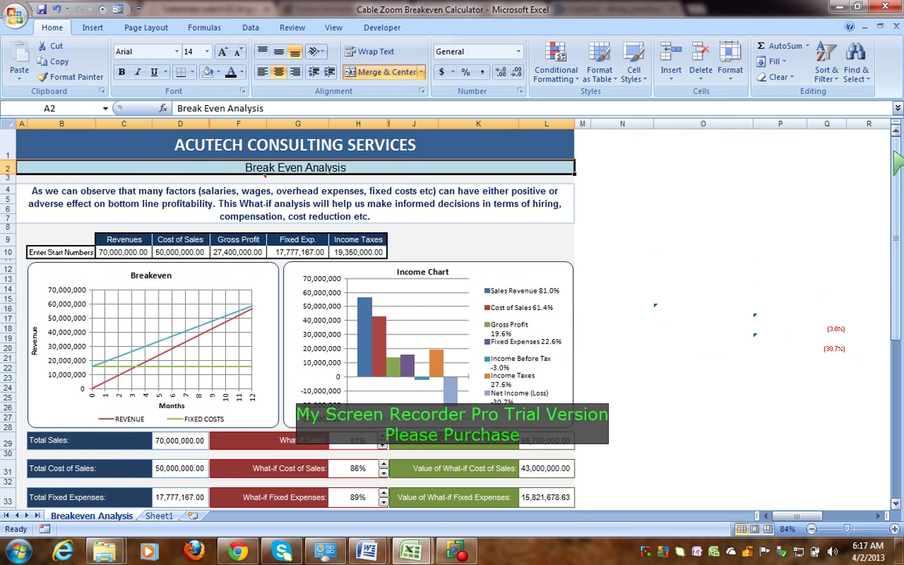
drag(900, 346, 899, 350)
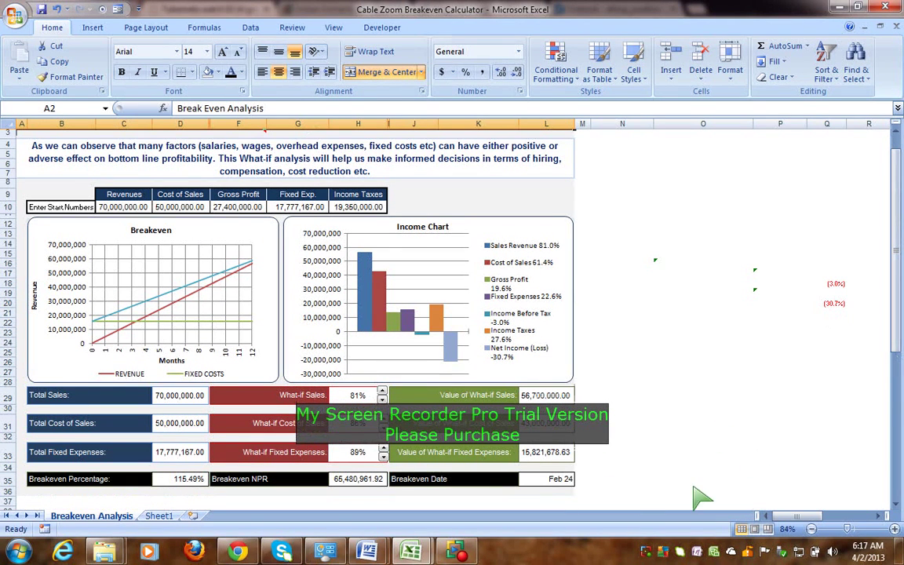
drag(899, 334, 898, 328)
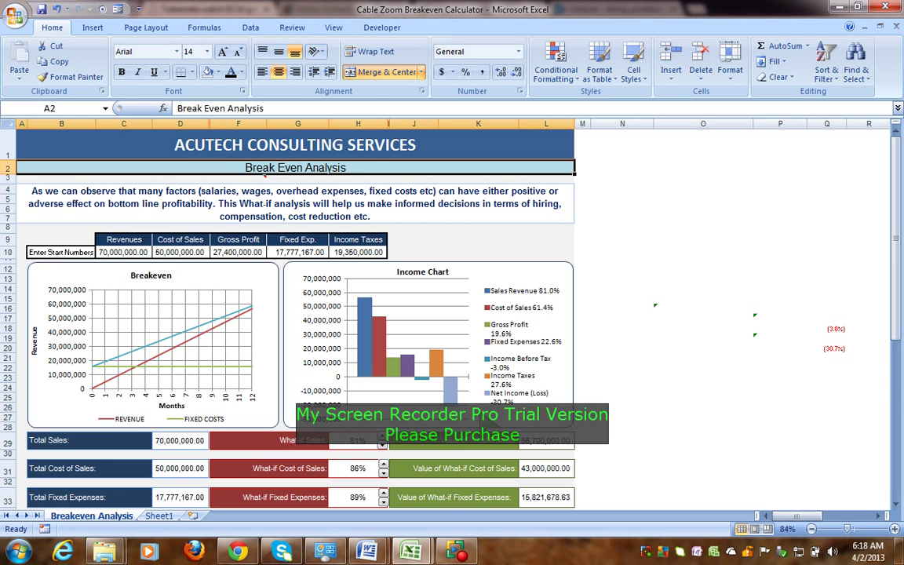
click(643, 443)
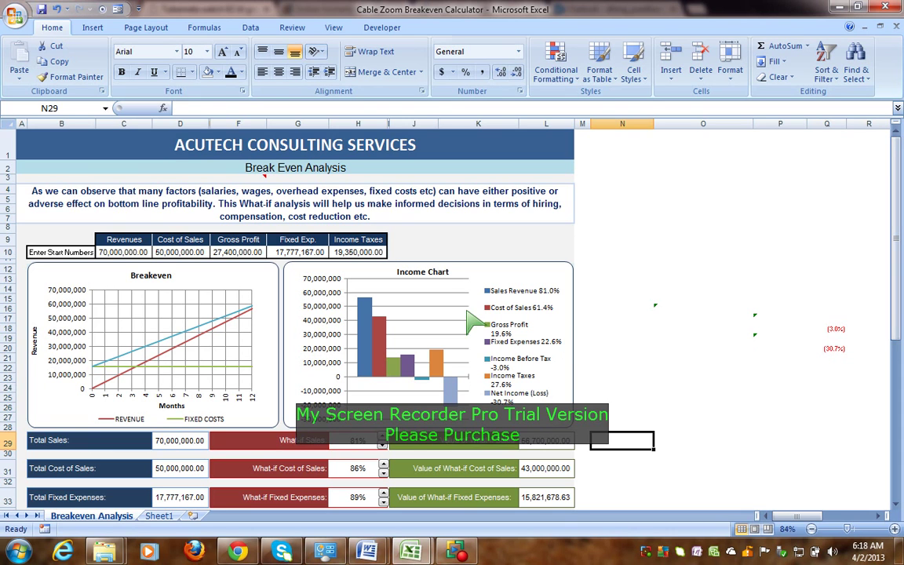
Look at the What-If Analysis options and the break-even figures below the charts.
click(681, 310)
drag(899, 312, 899, 333)
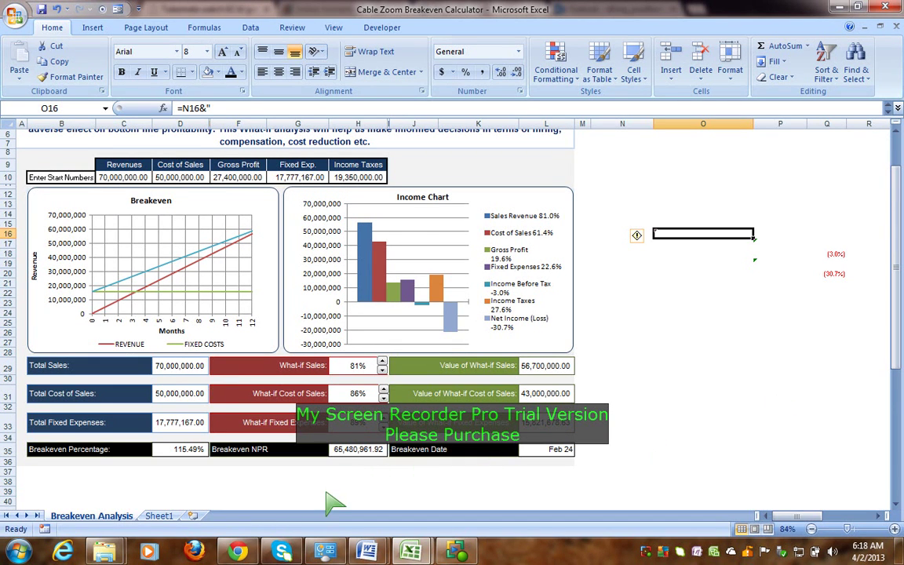
click(252, 30)
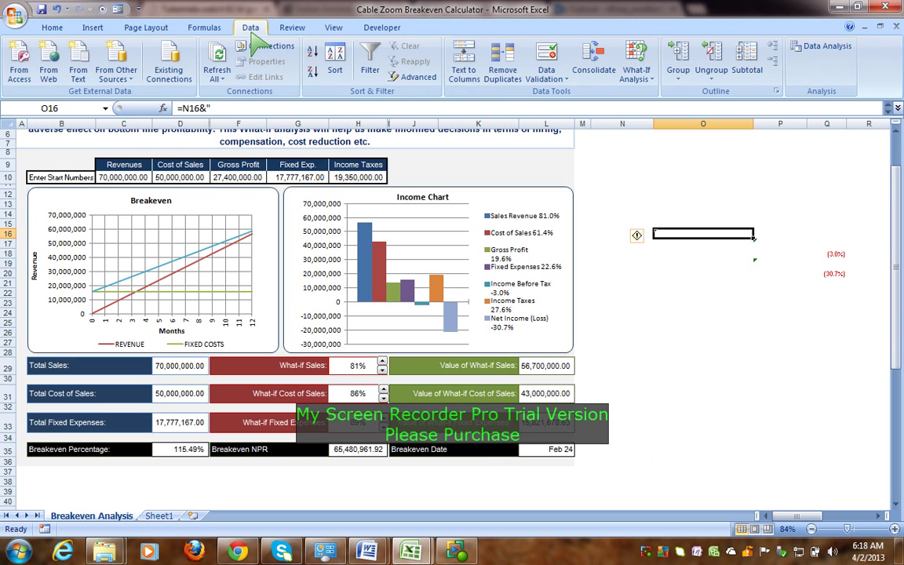
click(656, 78)
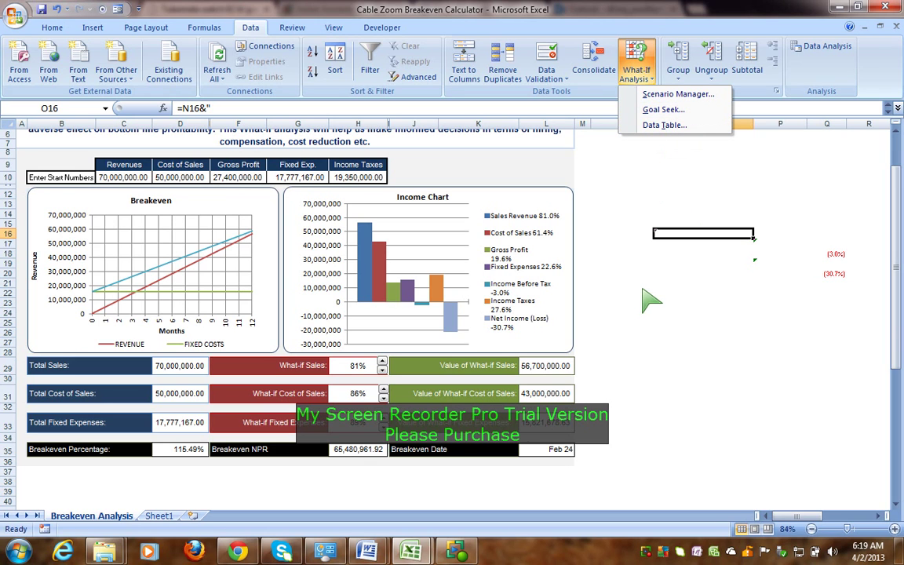
key(Escape)
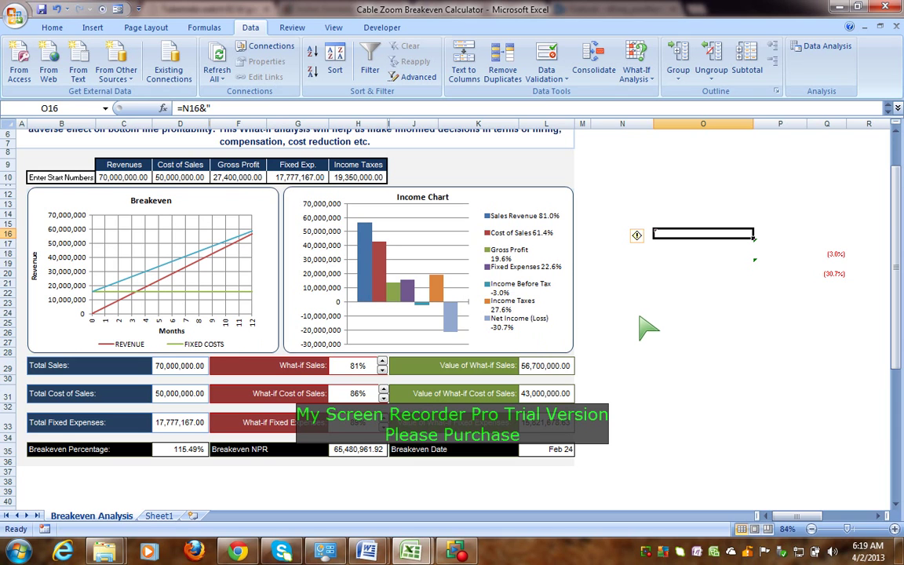
scroll(643, 321, up, 2)
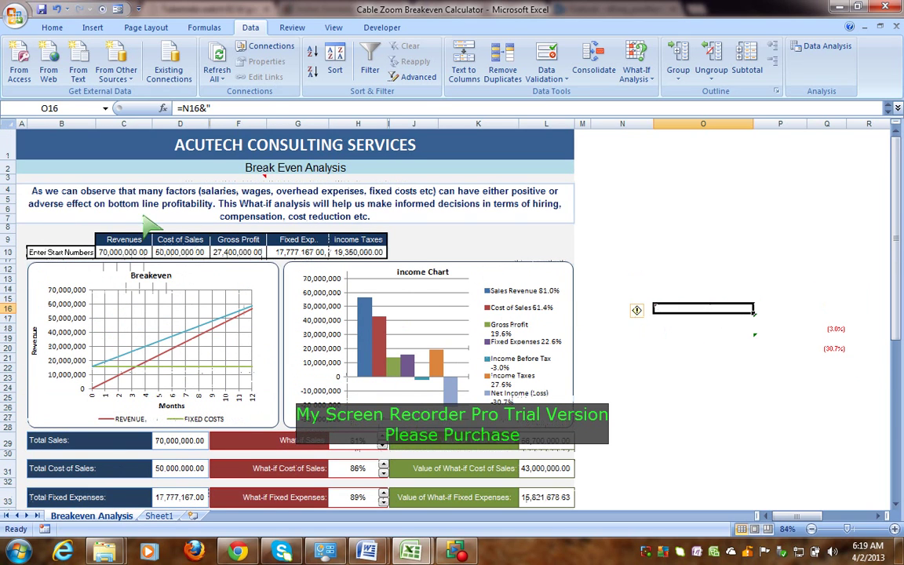
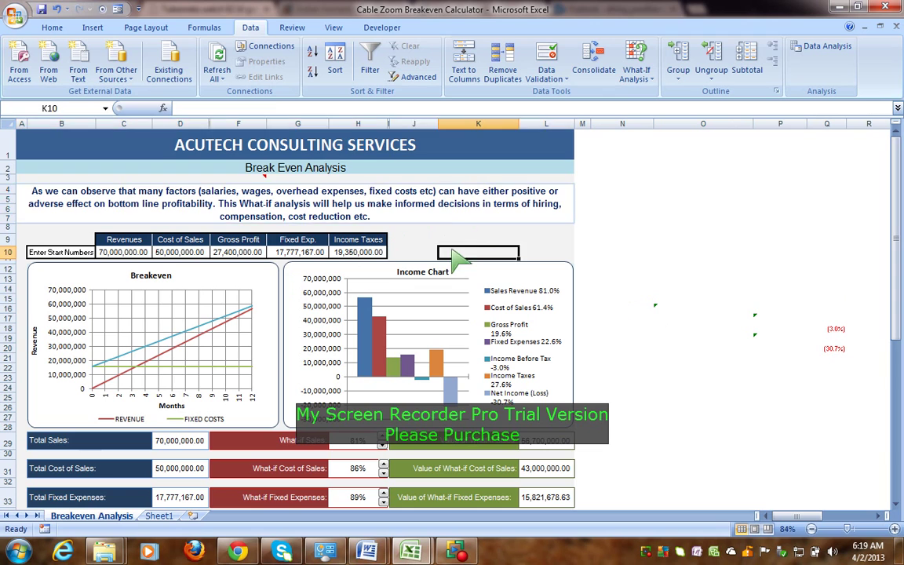
Read the introductory note in A4 about cost factors and profitability, and look over the break-even sheet below it.
click(394, 198)
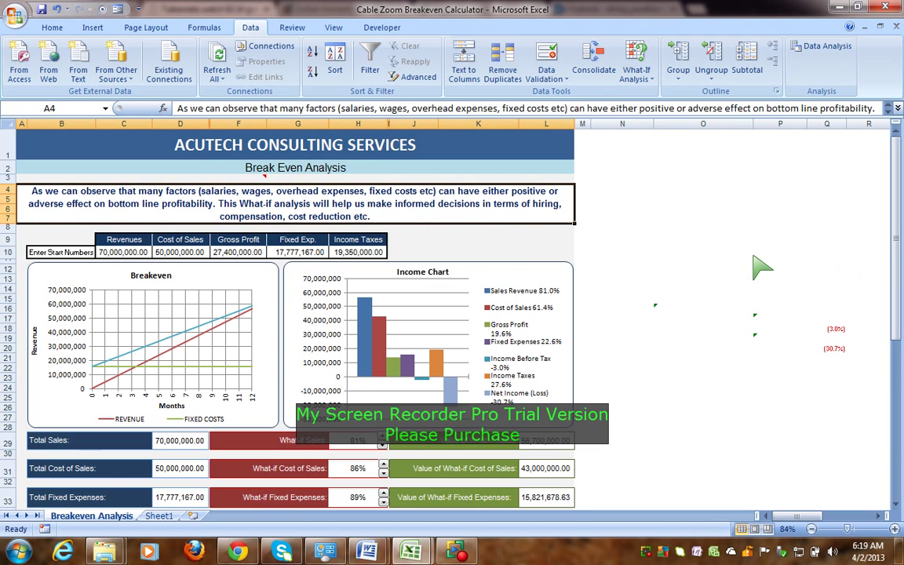
click(541, 240)
click(510, 212)
click(694, 296)
click(490, 203)
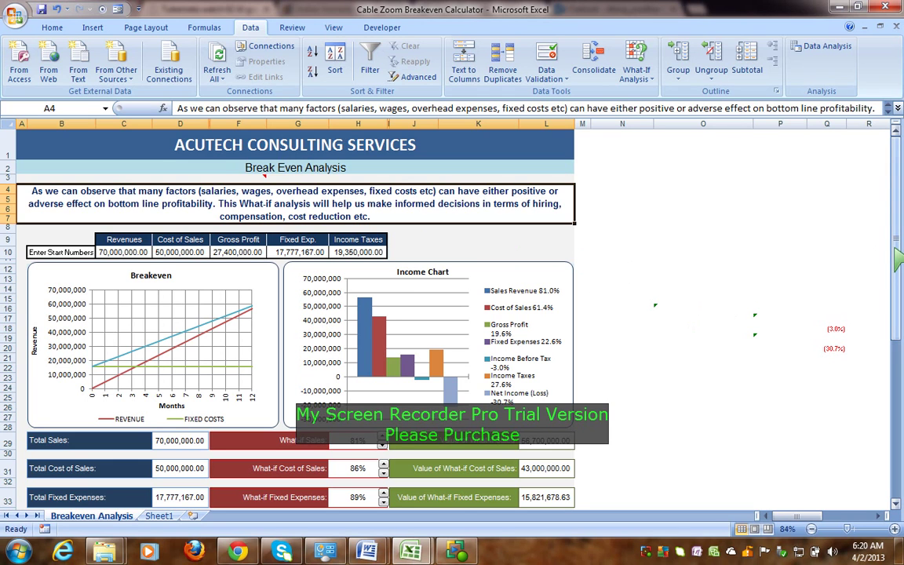
scroll(897, 257, down, 1)
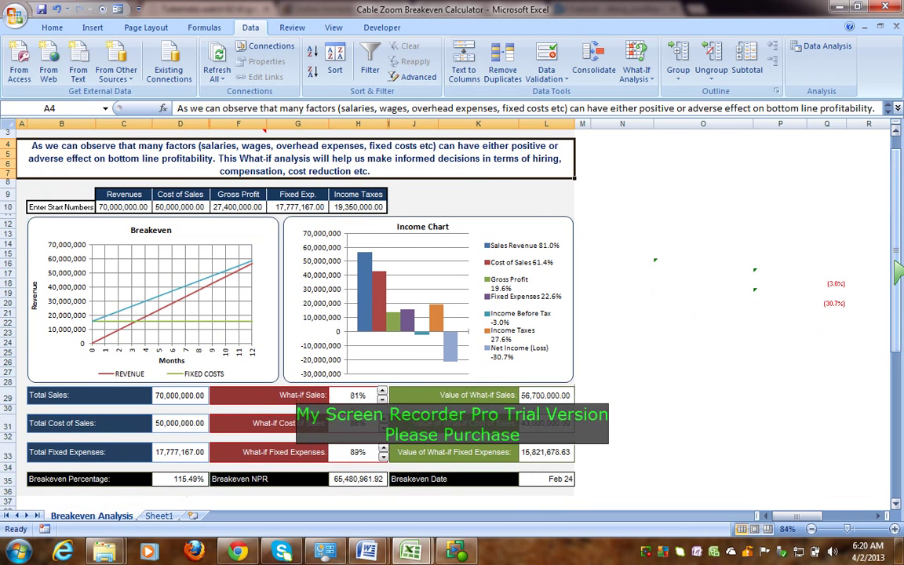
scroll(897, 271, up, 1)
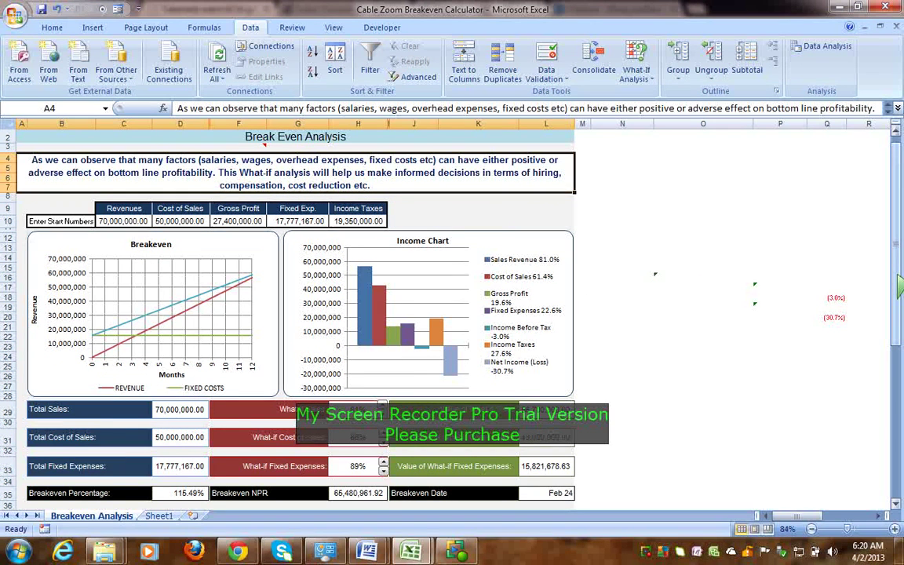
drag(895, 275, 896, 283)
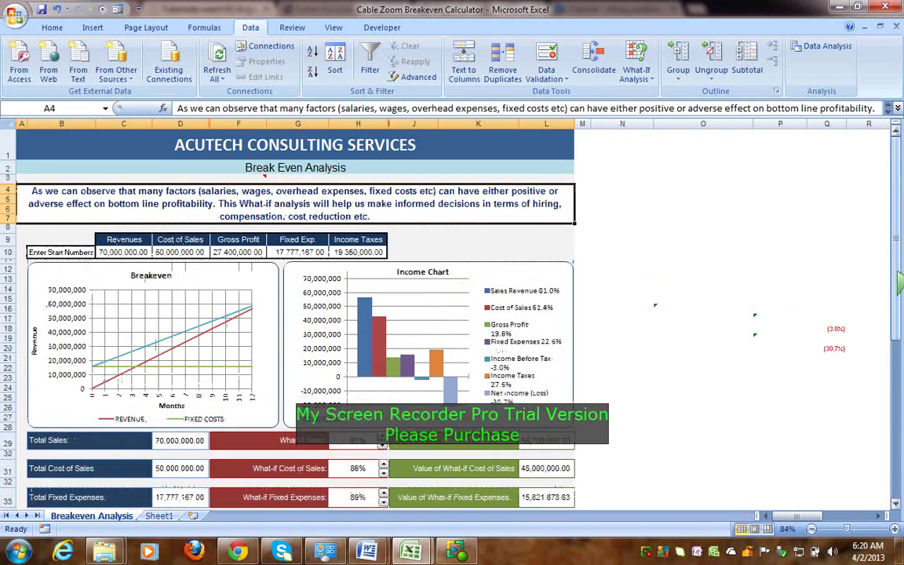
click(690, 339)
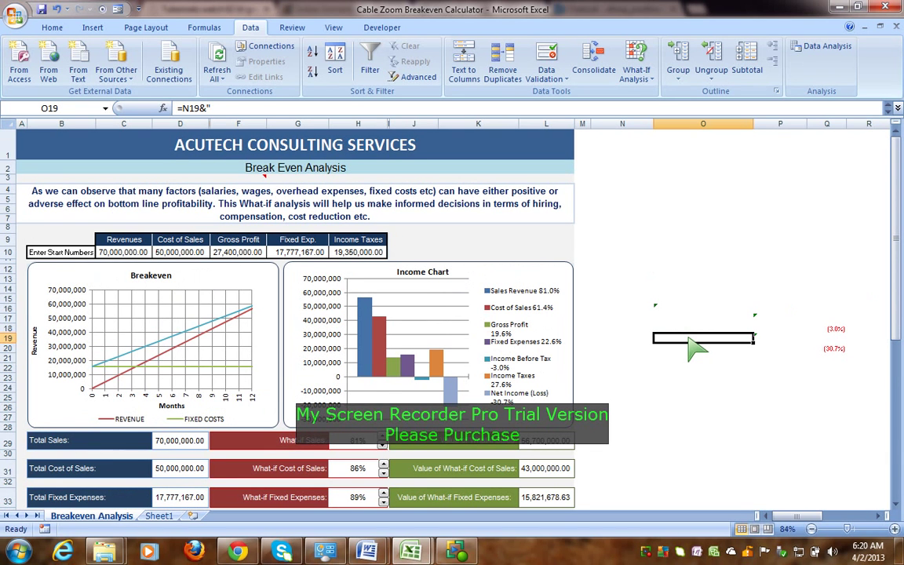
Inspect the start numbers for Revenues, Cost of Sales and Fixed Exp. in row 10.
click(124, 253)
click(124, 253)
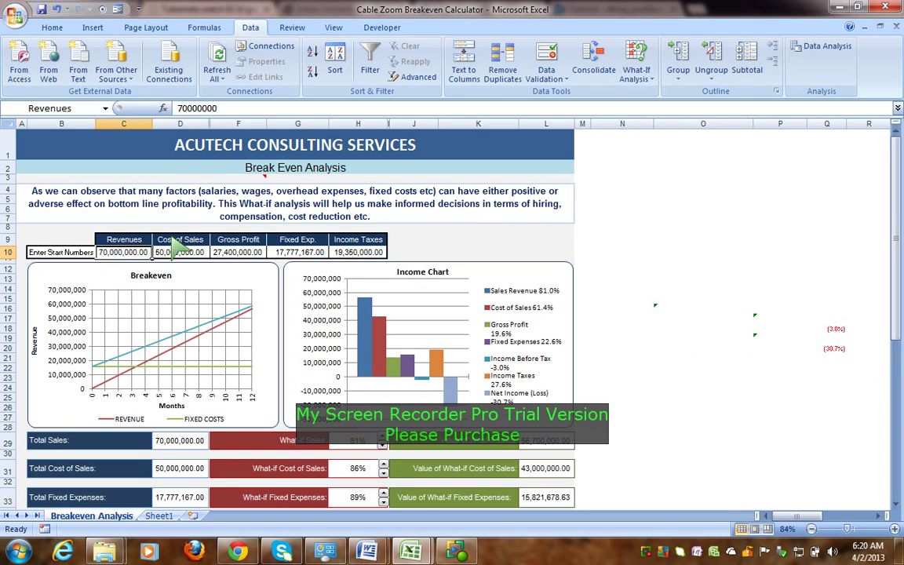
click(169, 249)
click(118, 249)
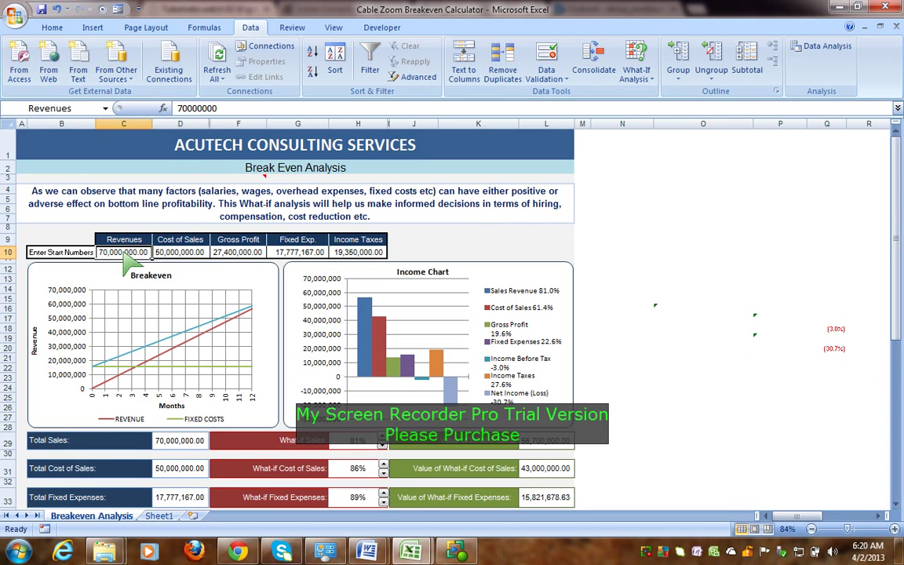
click(185, 252)
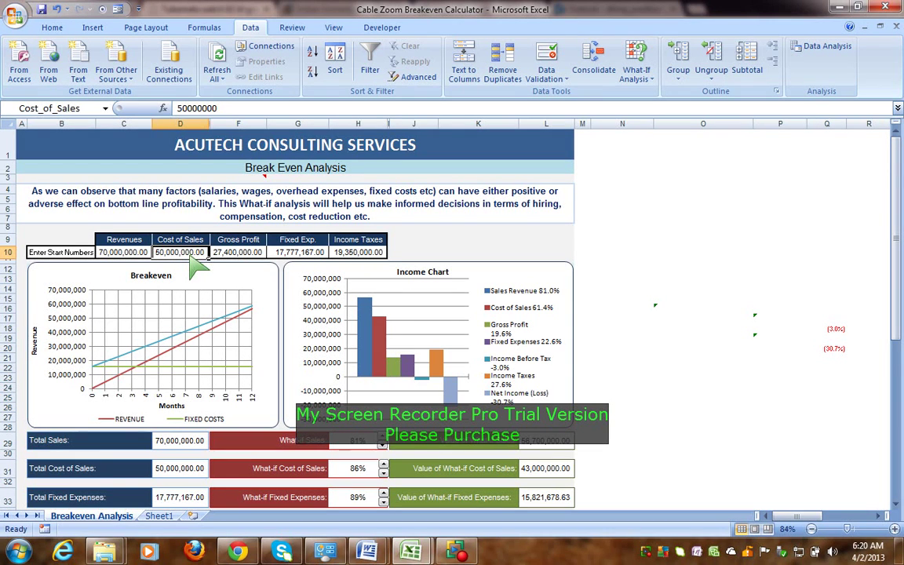
click(646, 318)
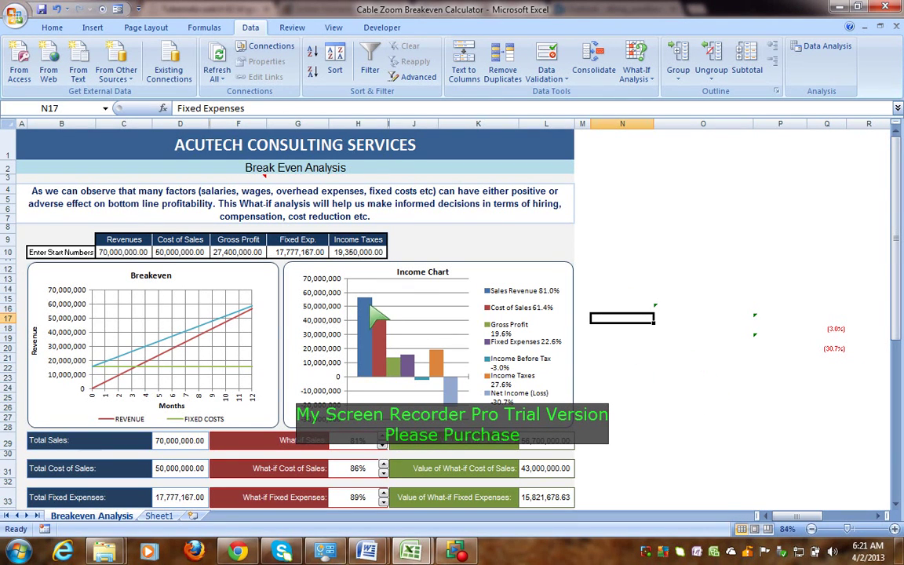
click(315, 254)
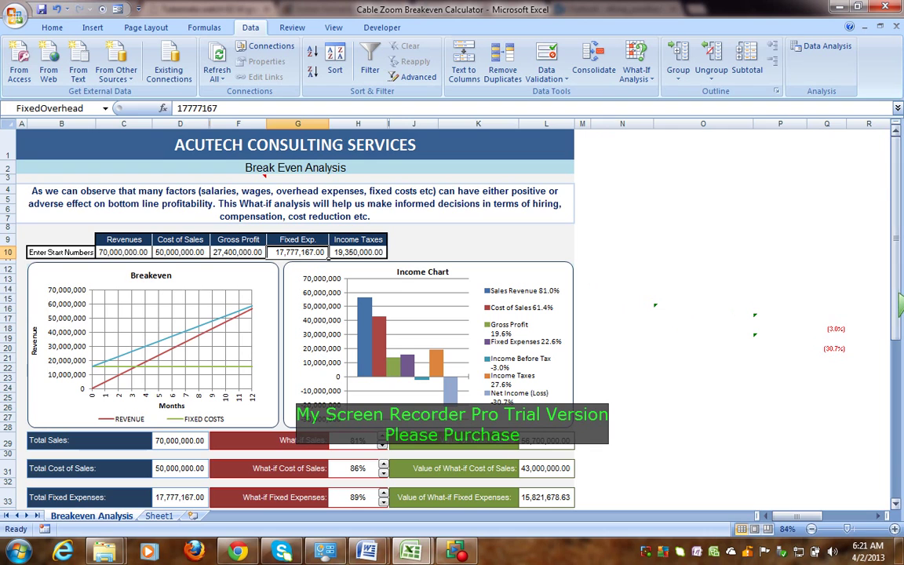
Check the Total Sales and What-if Sales formulas in row 29, and raise the What-if Sales percentage to 100%.
drag(895, 290, 897, 318)
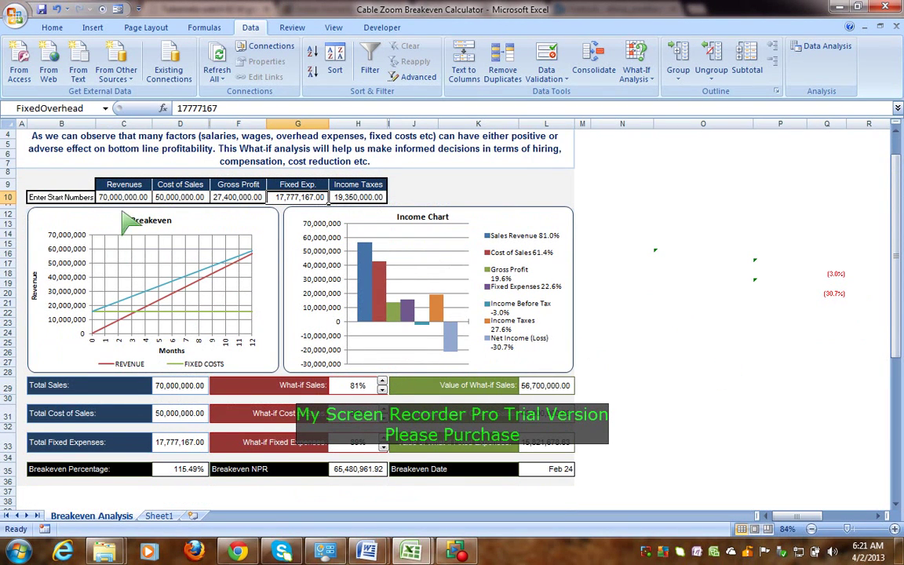
click(166, 389)
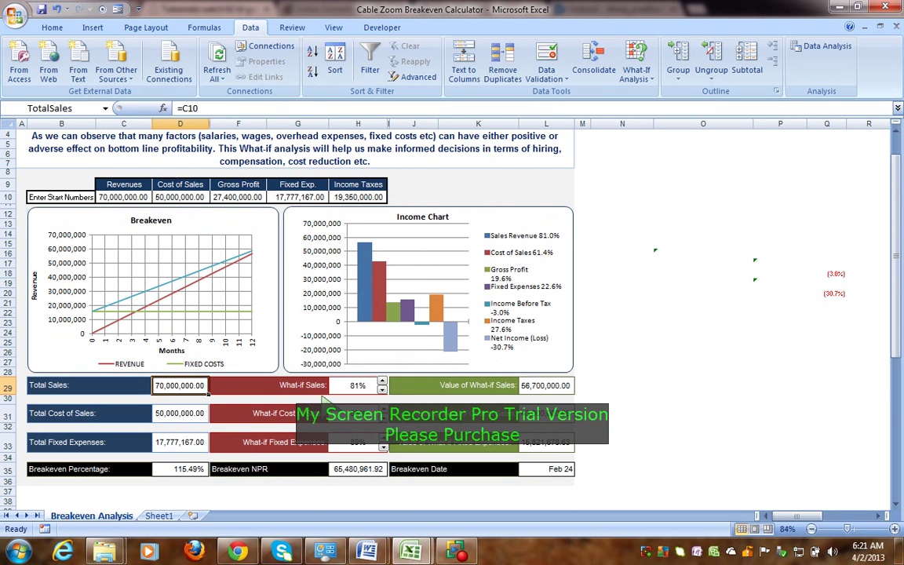
click(369, 388)
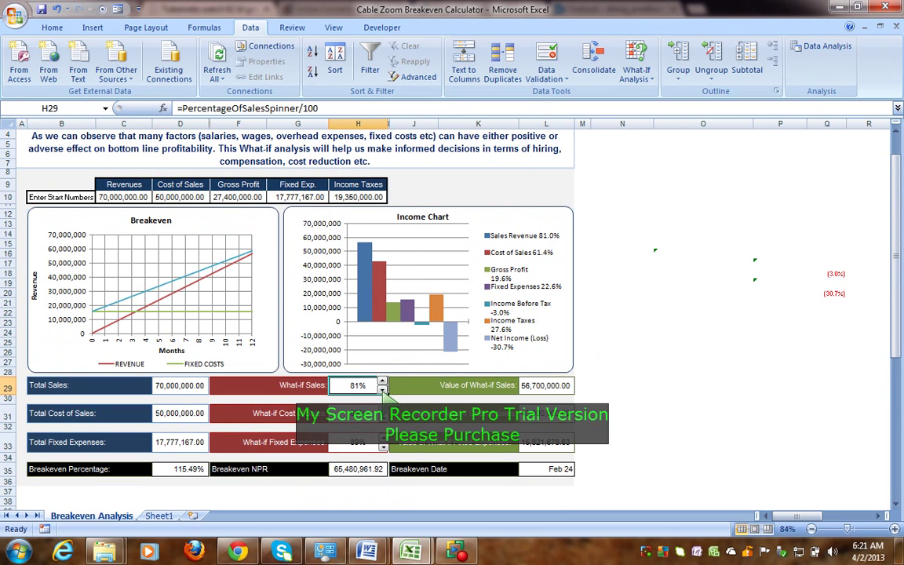
click(383, 390)
click(383, 390)
click(383, 390)
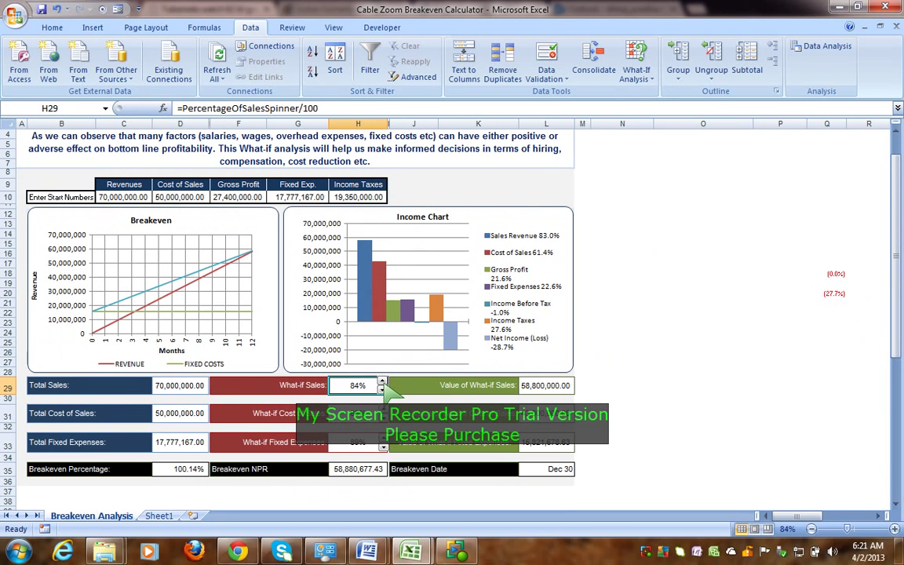
click(383, 390)
click(383, 390)
drag(383, 390, 384, 384)
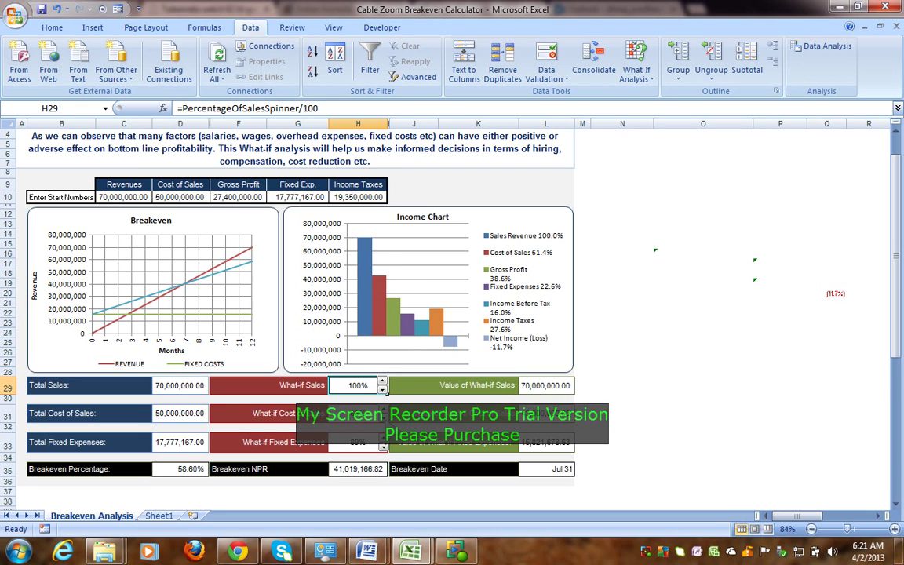
Lower the What-if Cost of Sales to 69% and the What-if Fixed Expenses to 78%.
drag(383, 418, 383, 417)
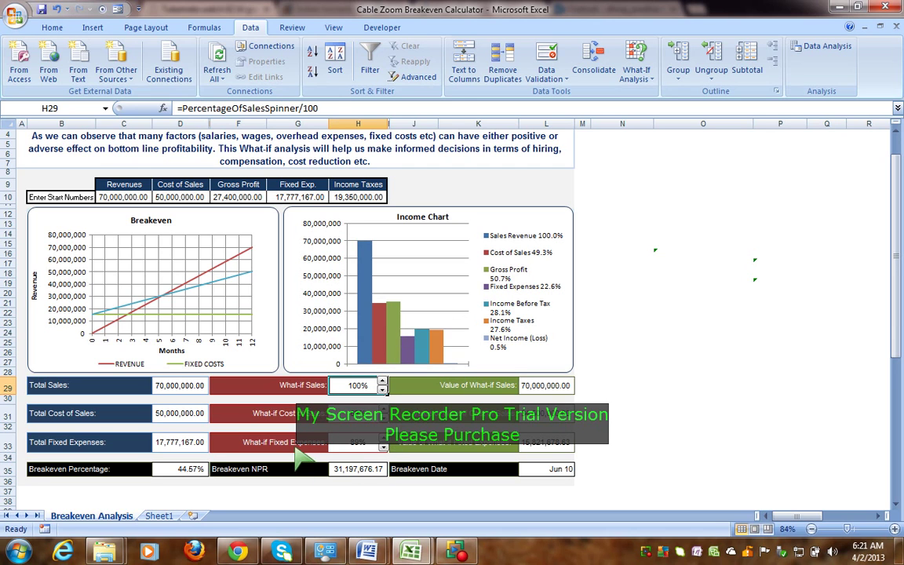
click(383, 447)
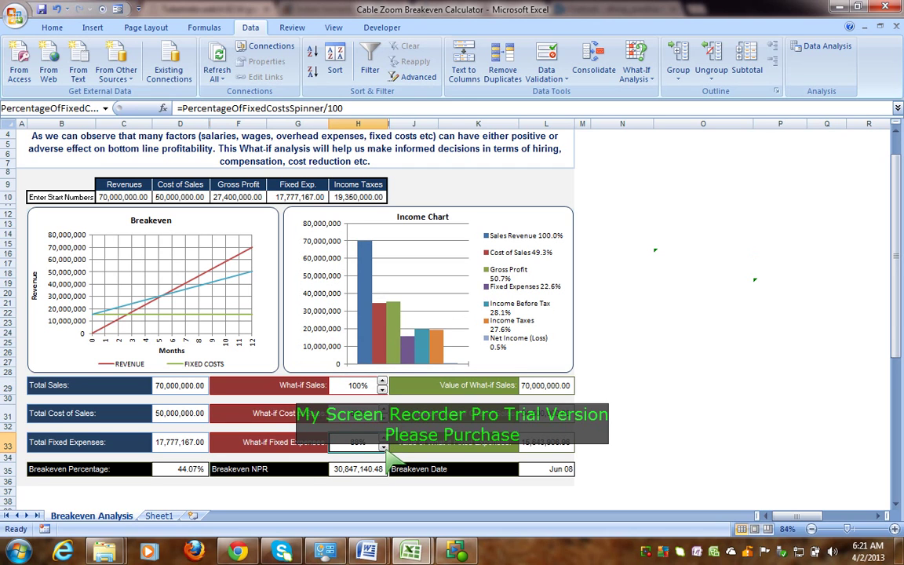
click(383, 447)
click(383, 448)
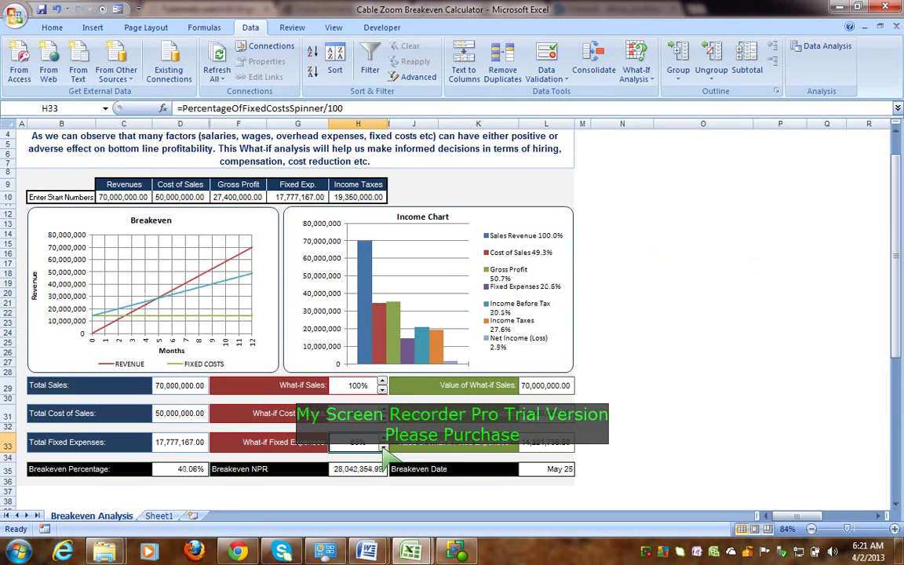
click(383, 447)
Select the Breakeven Date value in L35 and lower the What-if Sales percentage to 93%.
click(513, 471)
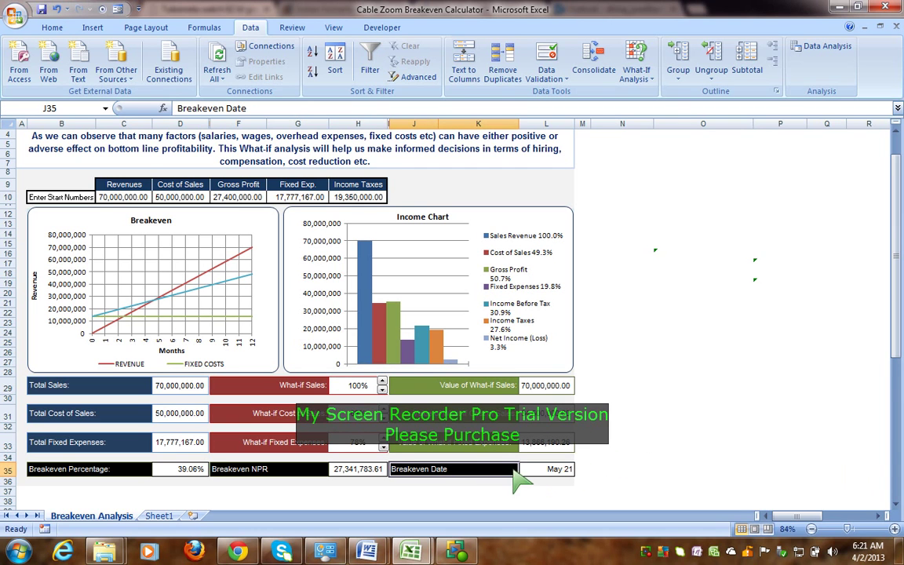
key(Right)
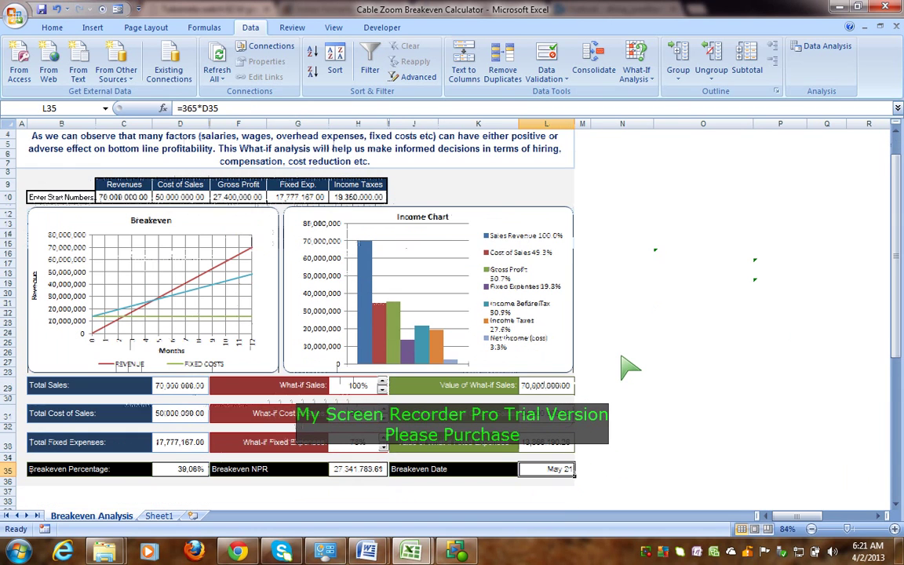
click(383, 389)
click(382, 389)
click(382, 389)
click(382, 389)
click(382, 389)
click(382, 389)
click(382, 389)
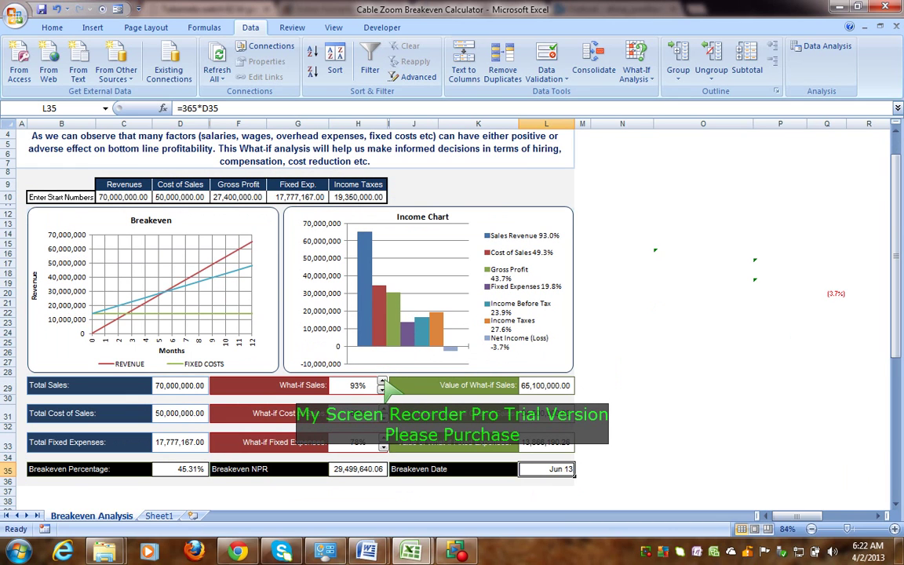
Raise the What-if Sales percentage back to 100%.
click(383, 381)
click(383, 382)
click(382, 381)
click(382, 382)
click(382, 382)
click(382, 381)
click(382, 382)
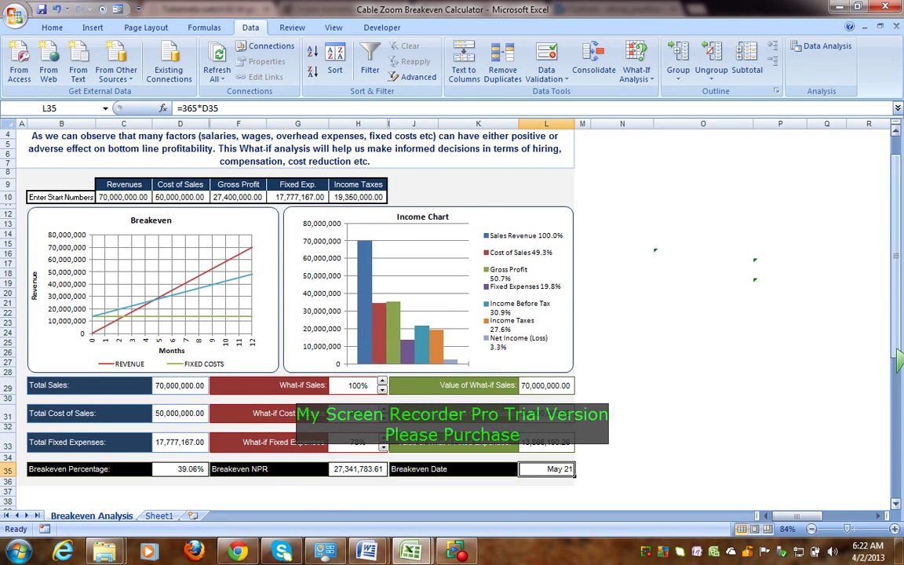
Examine the Breakeven Percentage formula in D35 and review the charts and start numbers above it.
scroll(898, 361, up, 1)
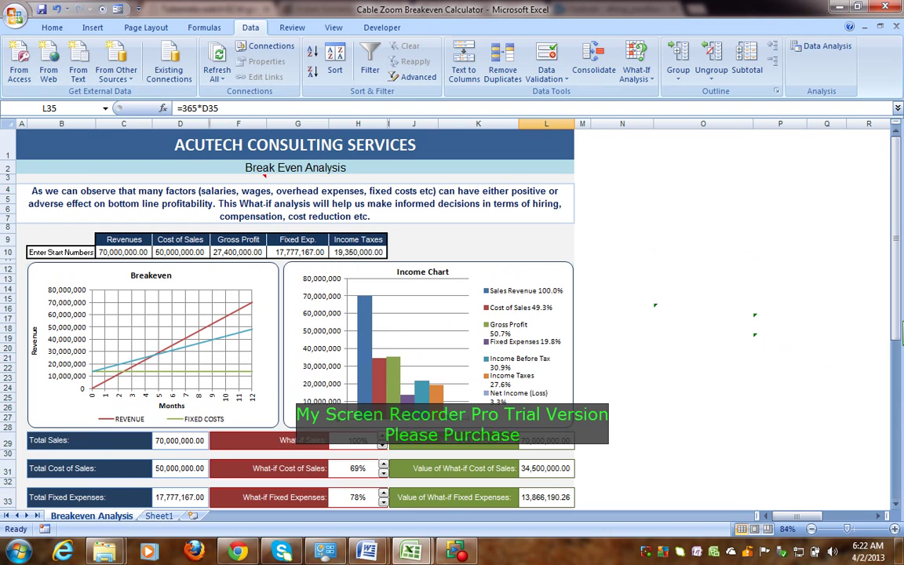
scroll(900, 333, down, 1)
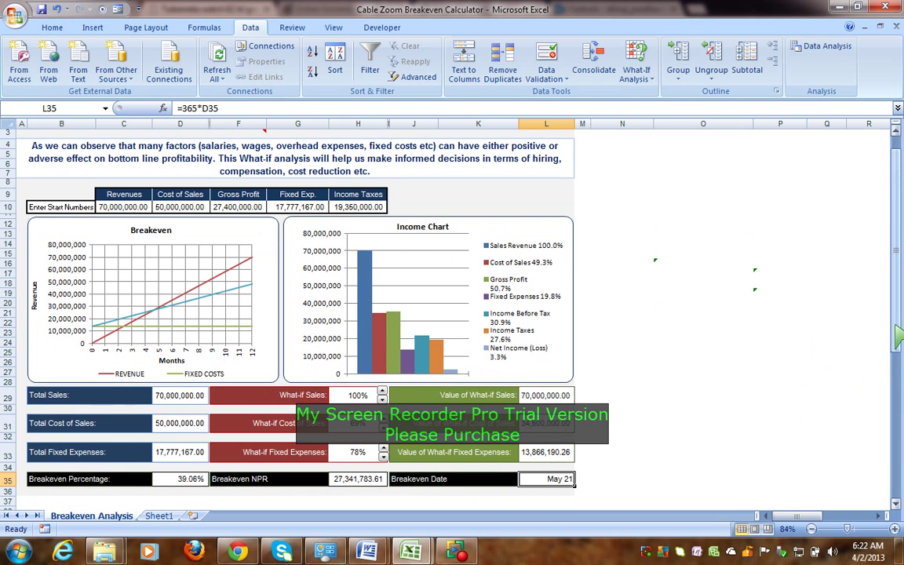
click(201, 482)
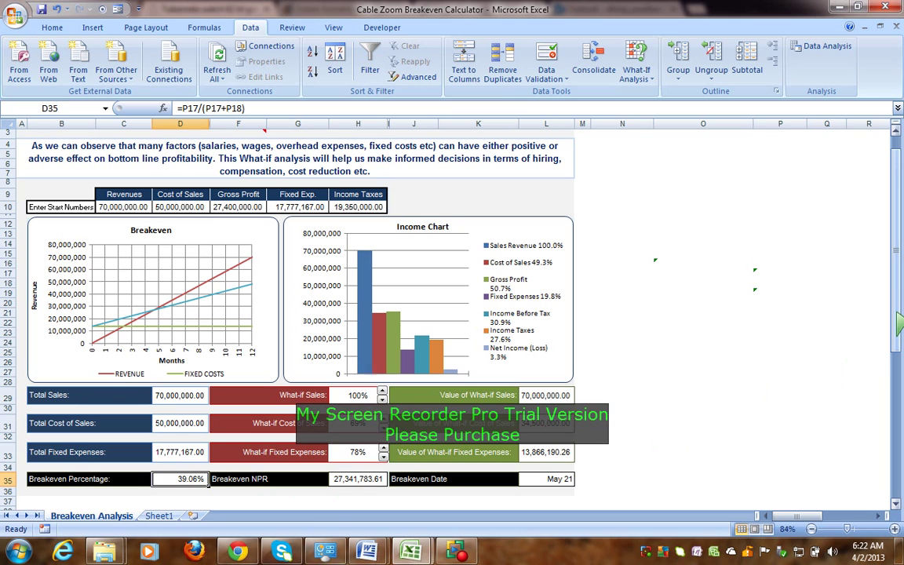
scroll(900, 321, up, 1)
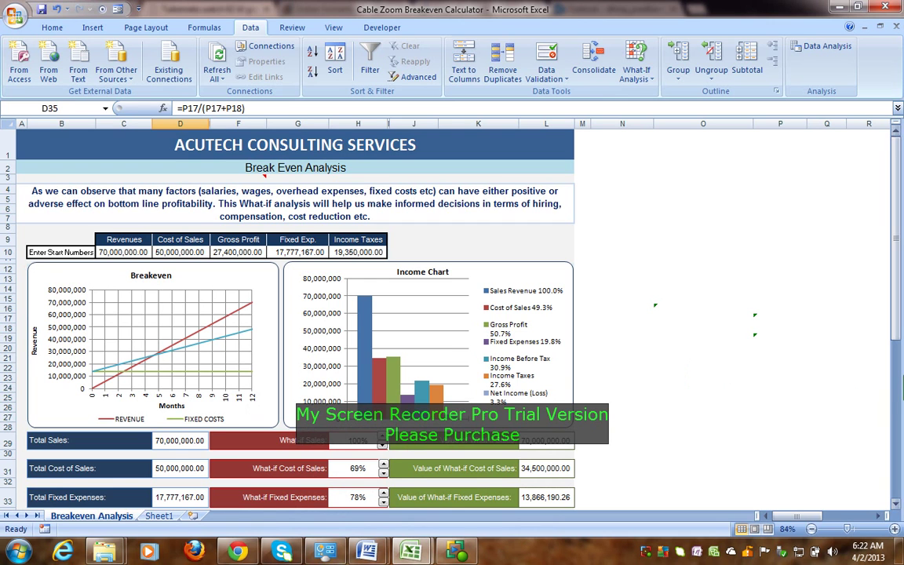
drag(896, 333, 806, 394)
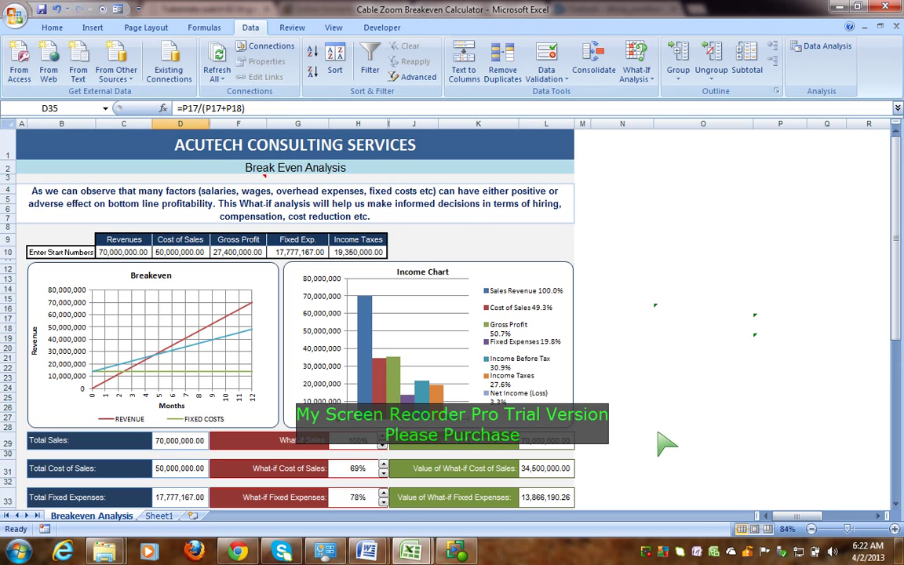
Switch to the My Screen Recorder Pro window.
mouse_move(410, 552)
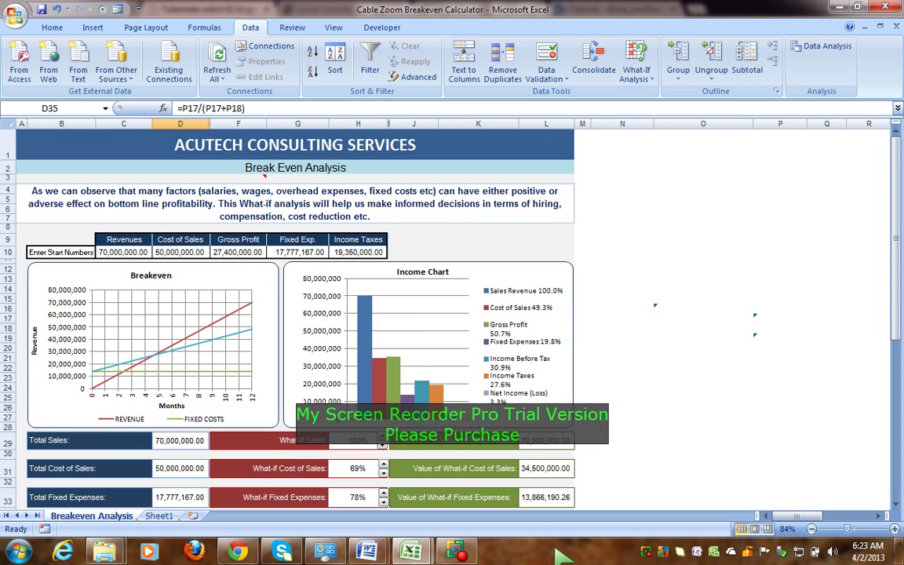
click(458, 552)
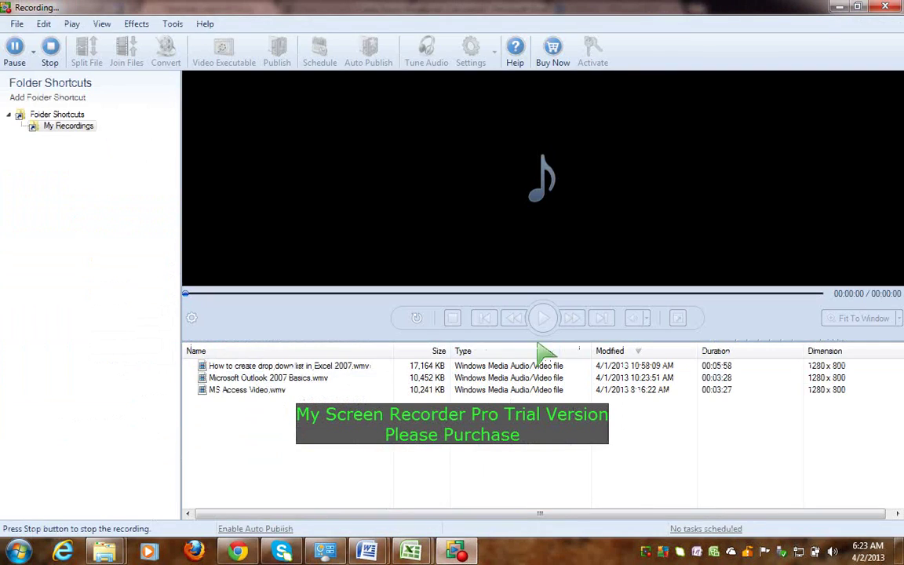